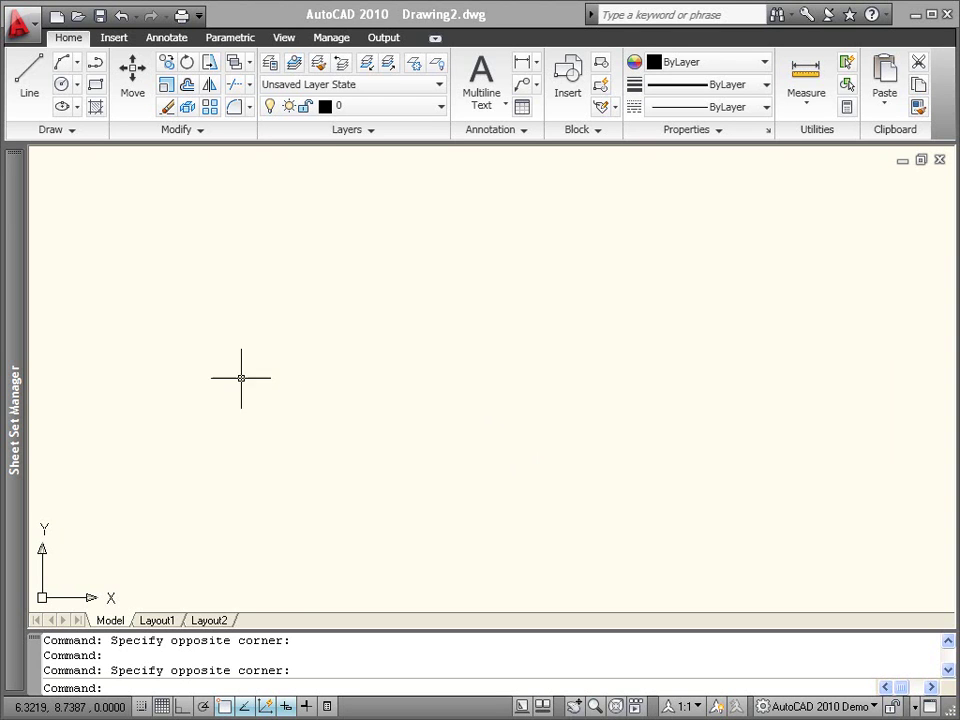
Open Parametric Part.dwg from the Dimensional Constraints sheet in the Sheet Set Manager
mouse_move(20, 338)
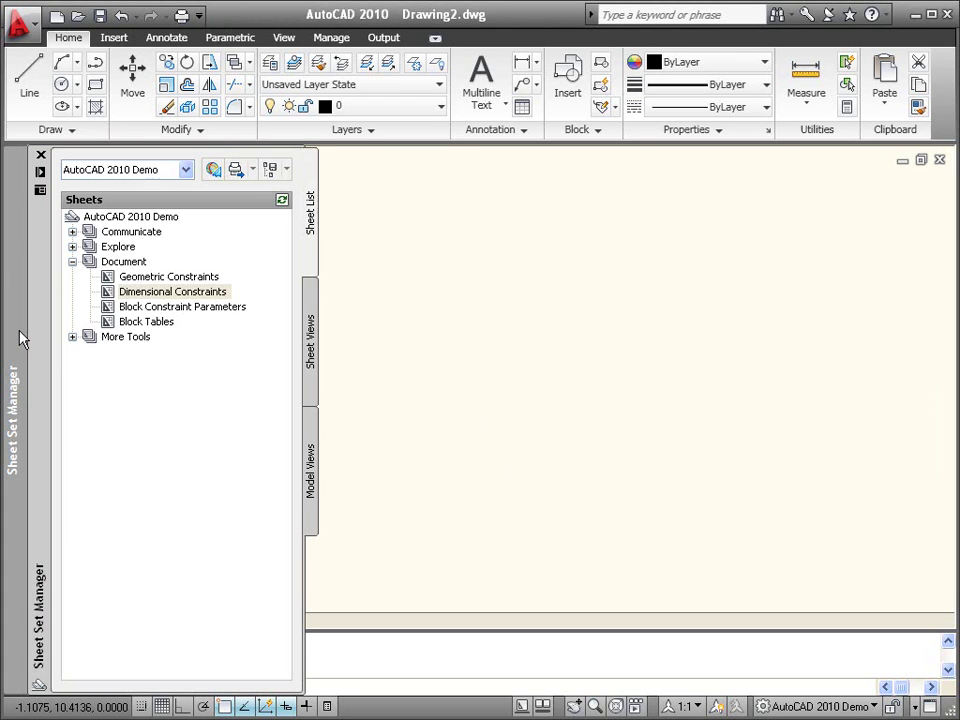
double_click(127, 292)
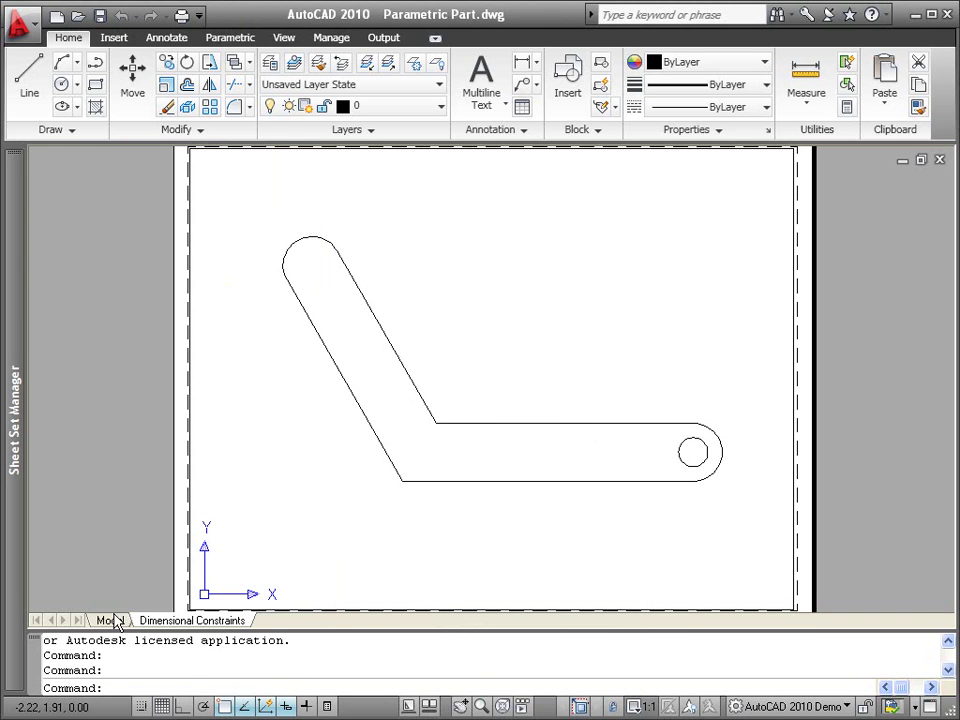
In model space, add an aligned constraint locking the slanted arm at 4.00
left_click(110, 620)
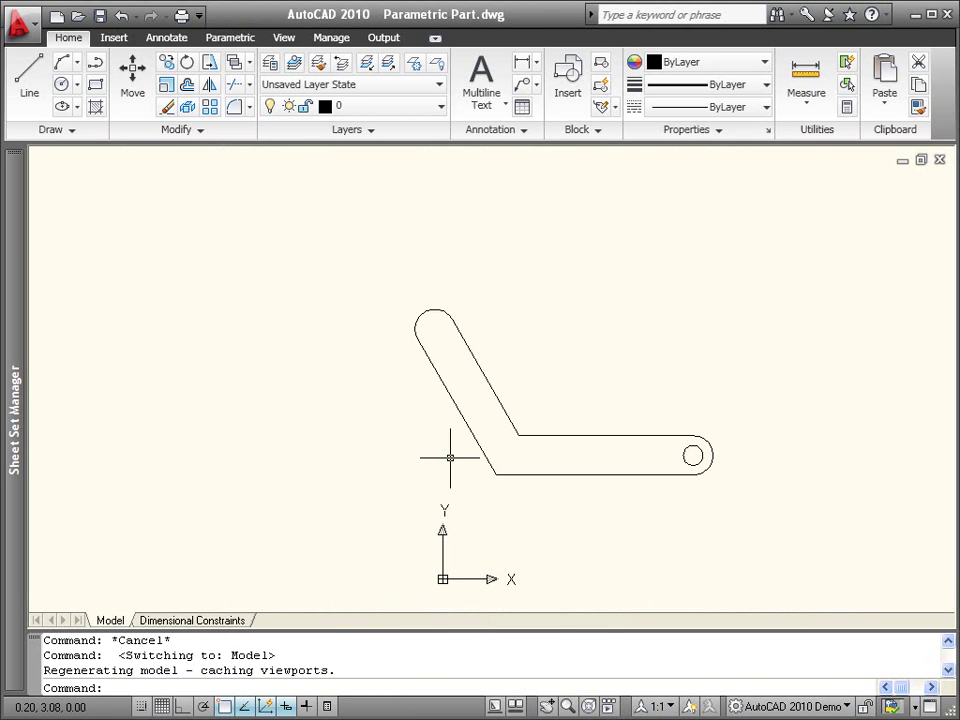
left_click(230, 38)
left_click(301, 78)
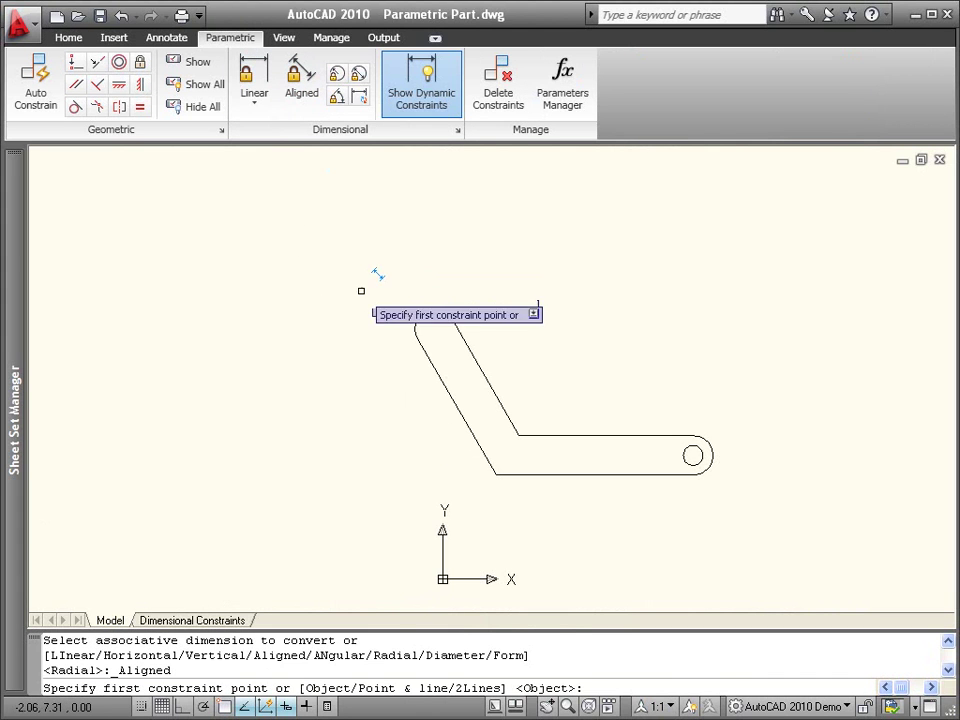
left_click(418, 339)
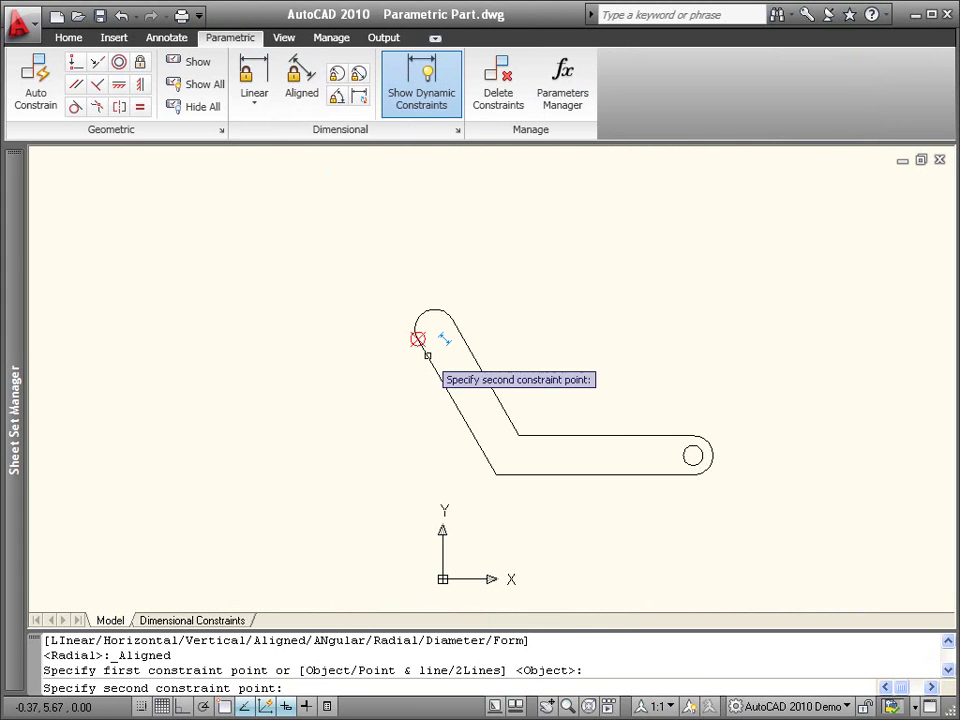
left_click(496, 474)
left_click(436, 467)
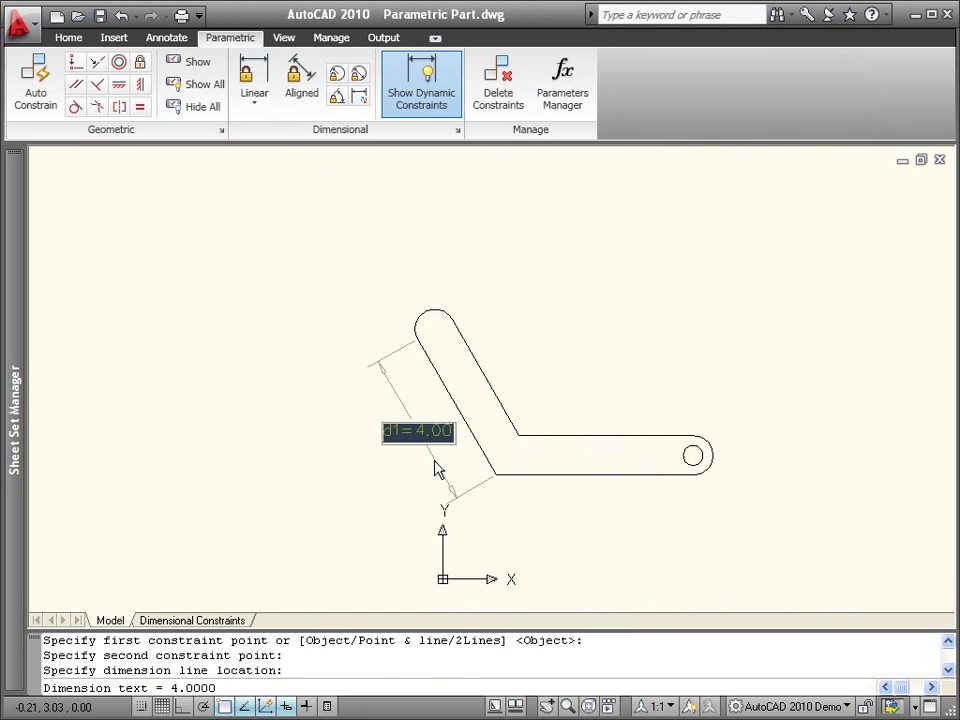
key("Return")
Add an aligned constraint of 5.00 along the bottom edge
left_click(301, 78)
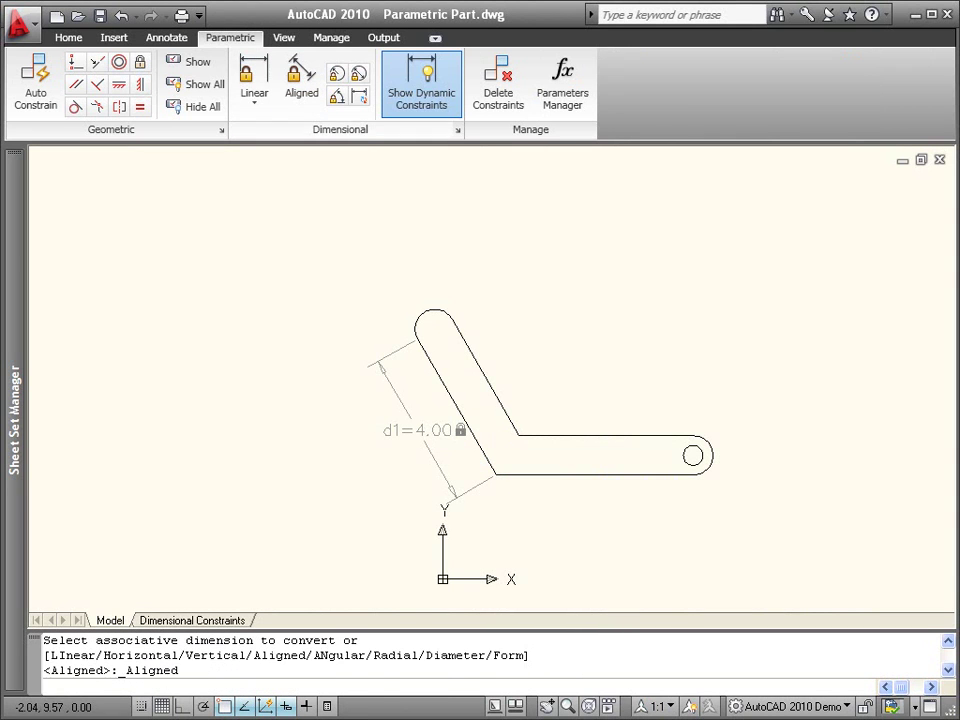
left_click(496, 474)
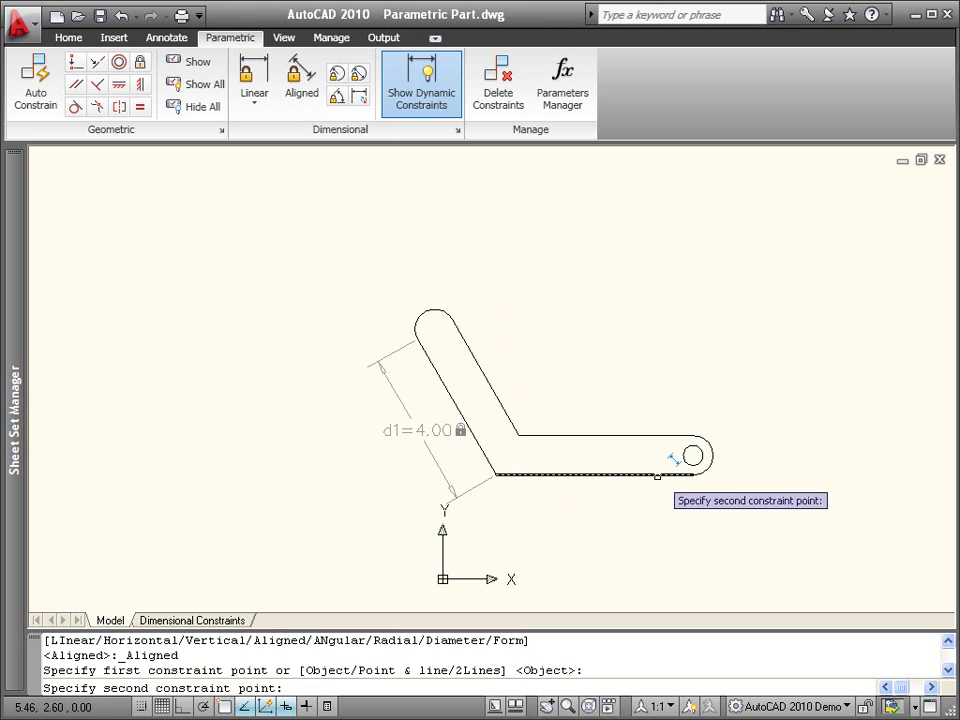
left_click(692, 474)
left_click(600, 513)
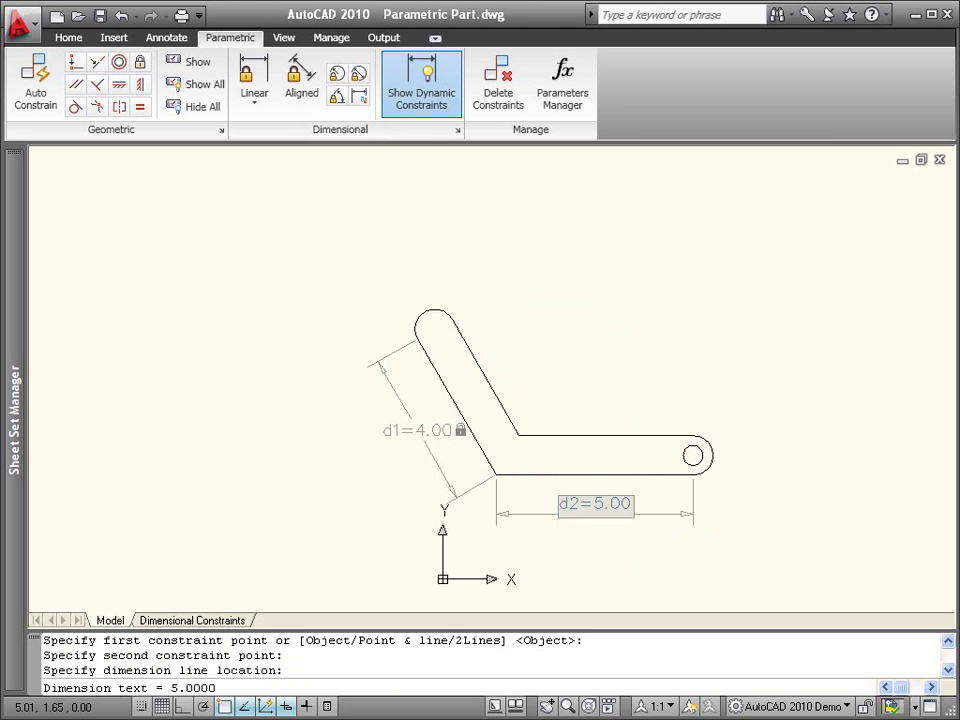
key("Return")
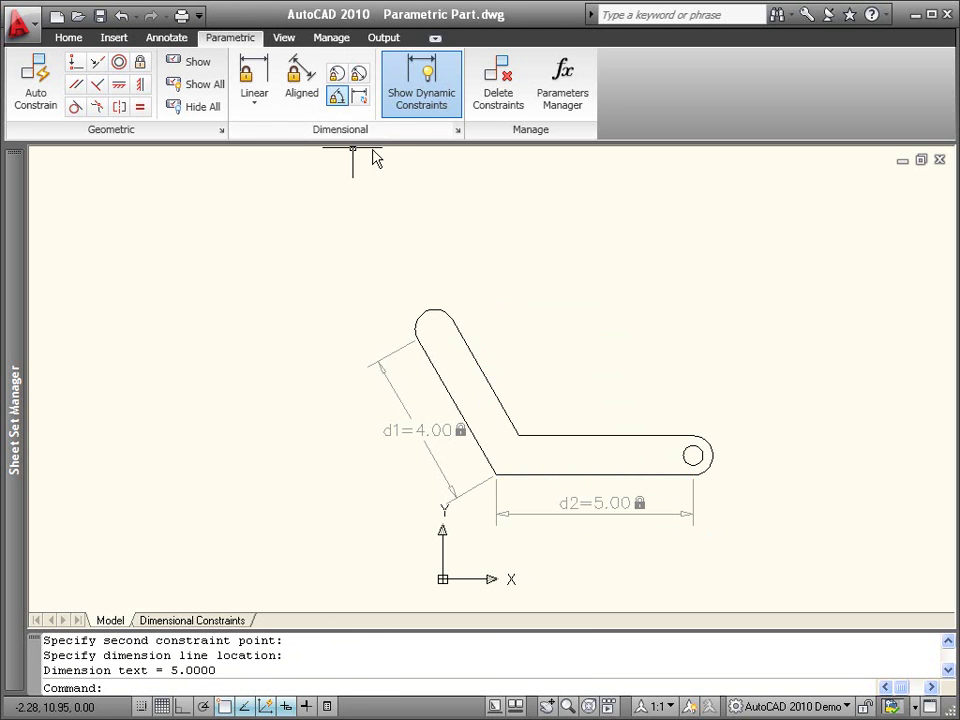
Constrain the angle between the horizontal and slanted arms to 120
left_click(337, 95)
left_click(557, 435)
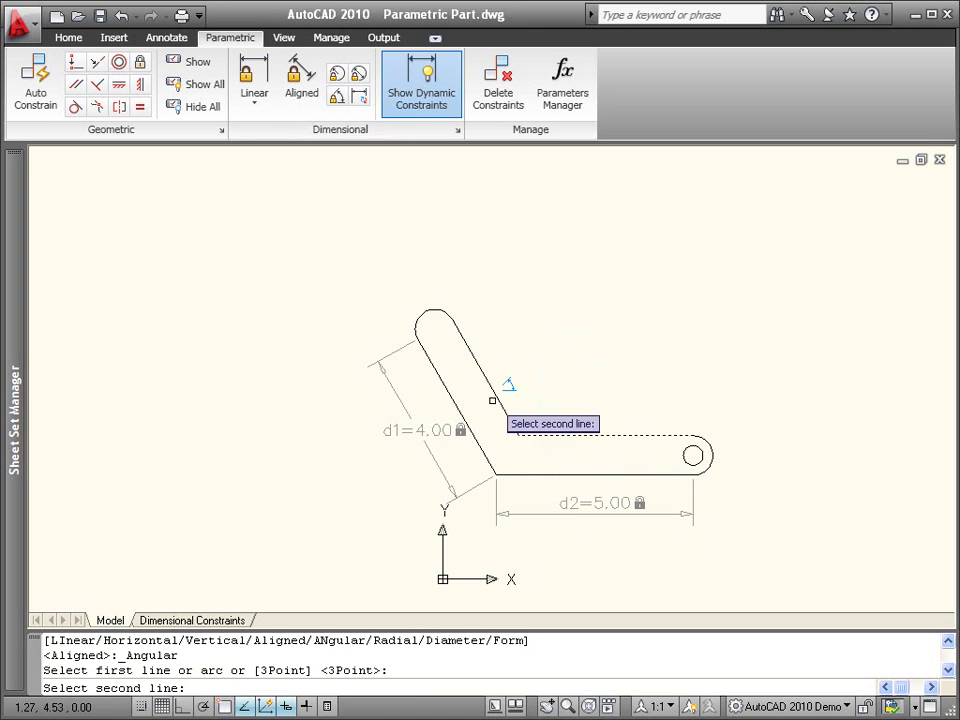
left_click(494, 399)
left_click(537, 373)
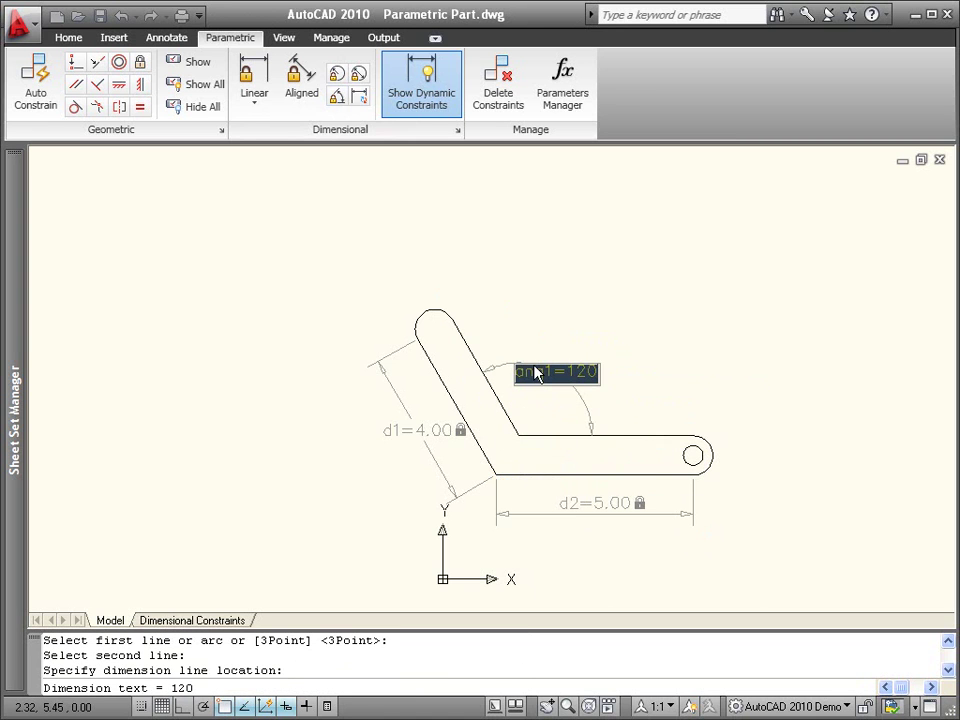
key("Return")
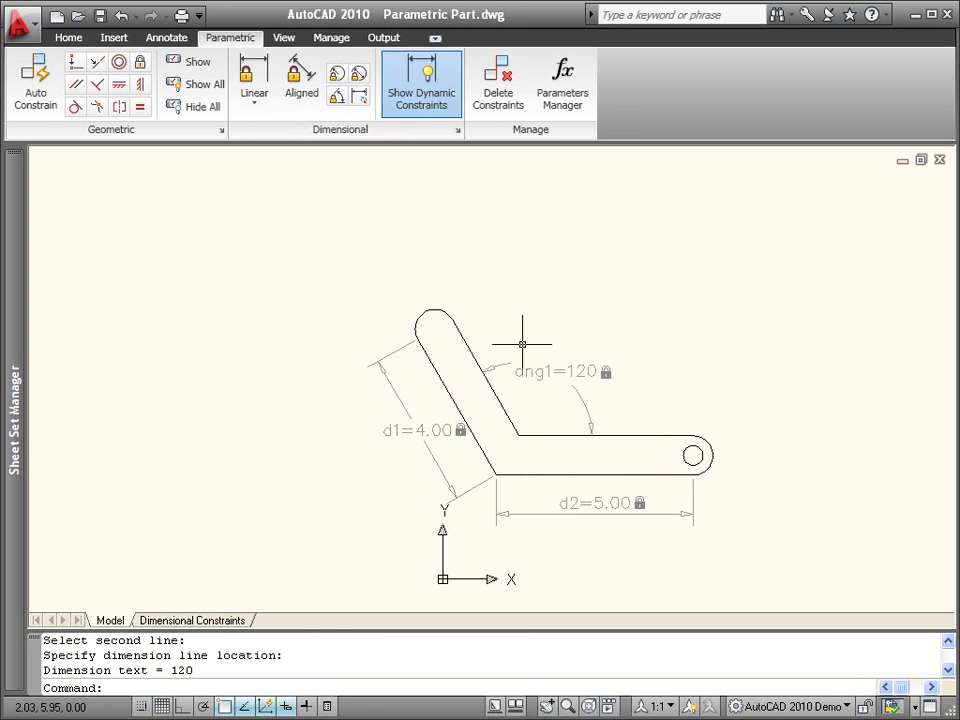
Add a 0.50 diameter constraint and a 0.50 radius constraint on the hole
left_click(359, 75)
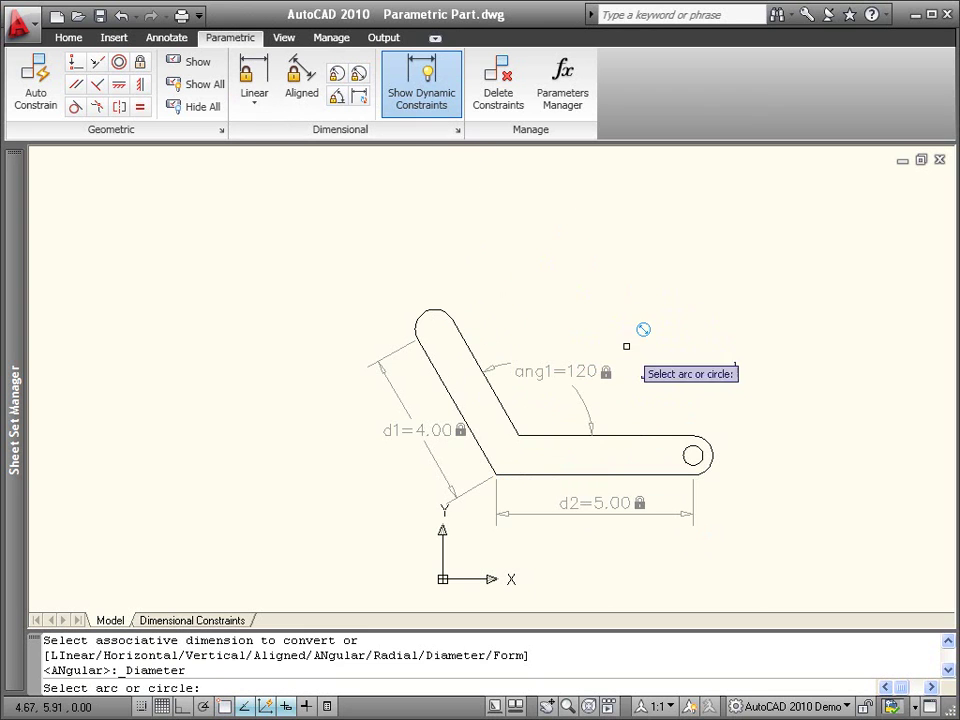
left_click(691, 452)
left_click(729, 418)
key("Return")
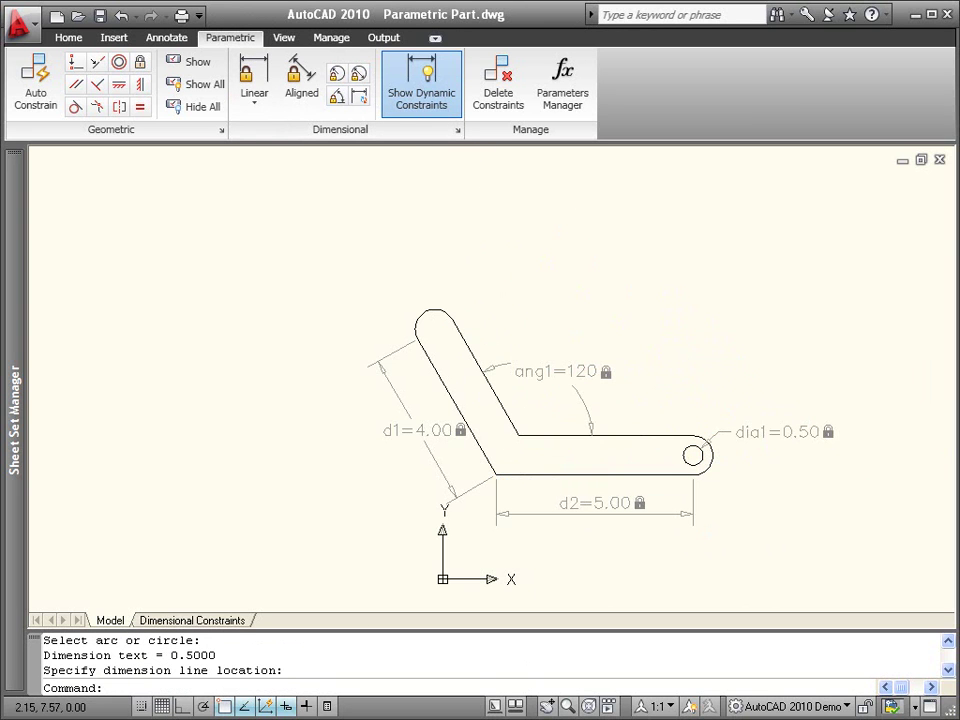
left_click(336, 74)
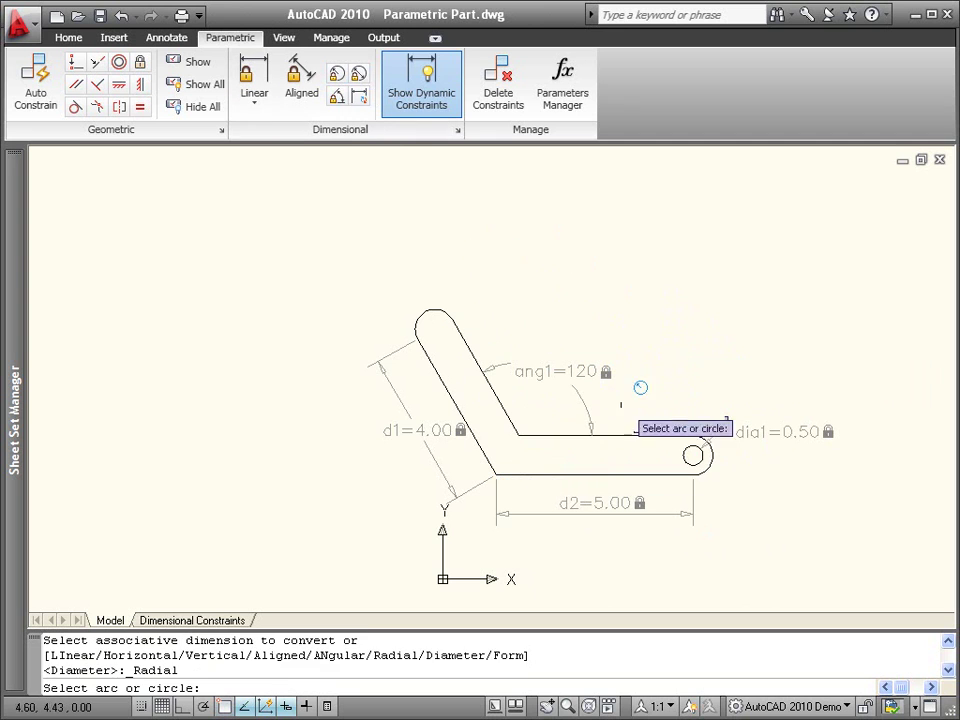
left_click(708, 467)
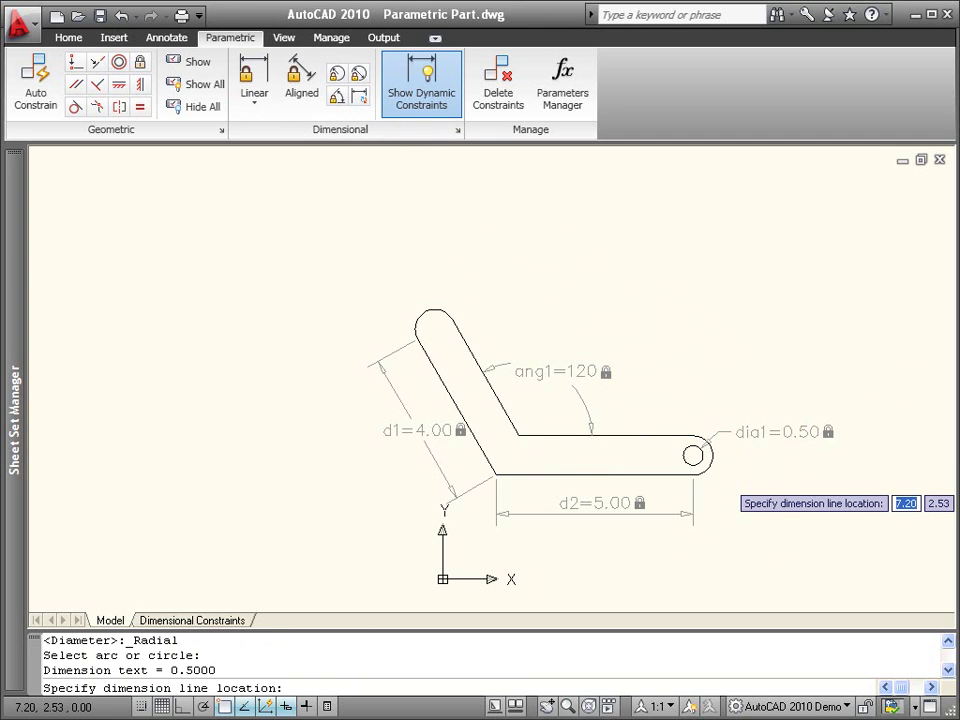
left_click(731, 505)
key("Return")
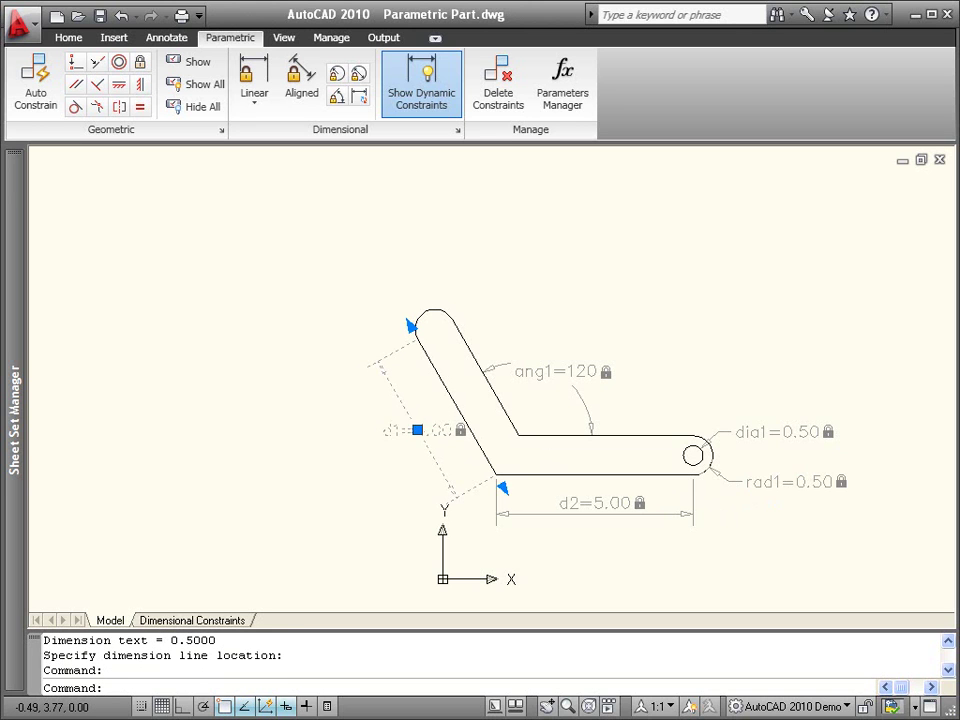
Rename the d1 constraint to arm1 with the expression arm1=4
double_click(422, 432)
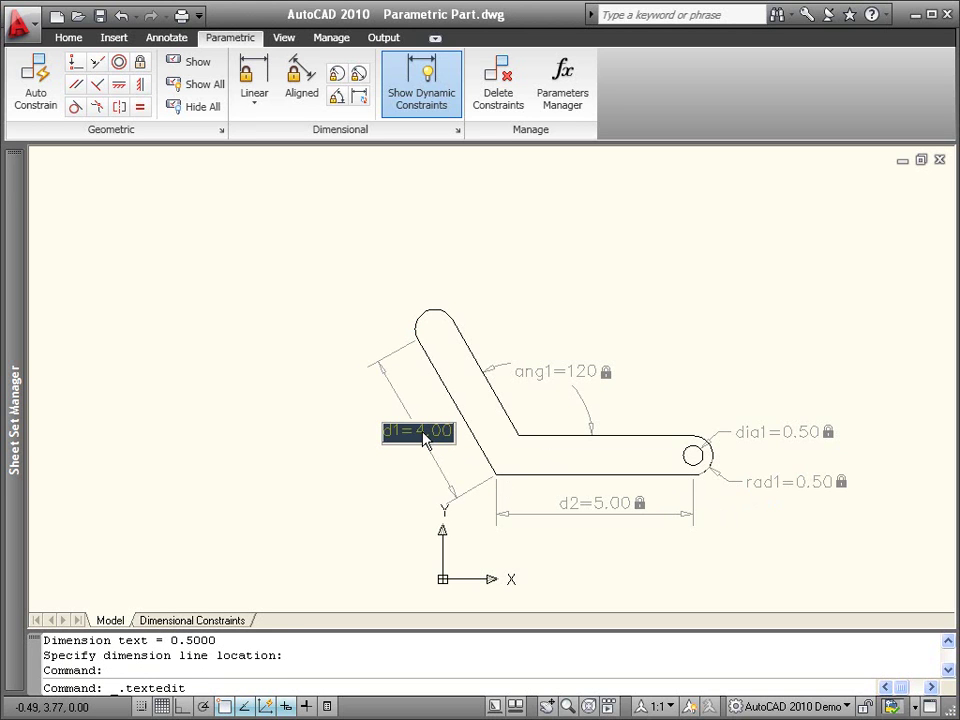
type("arm1=4")
key("Return")
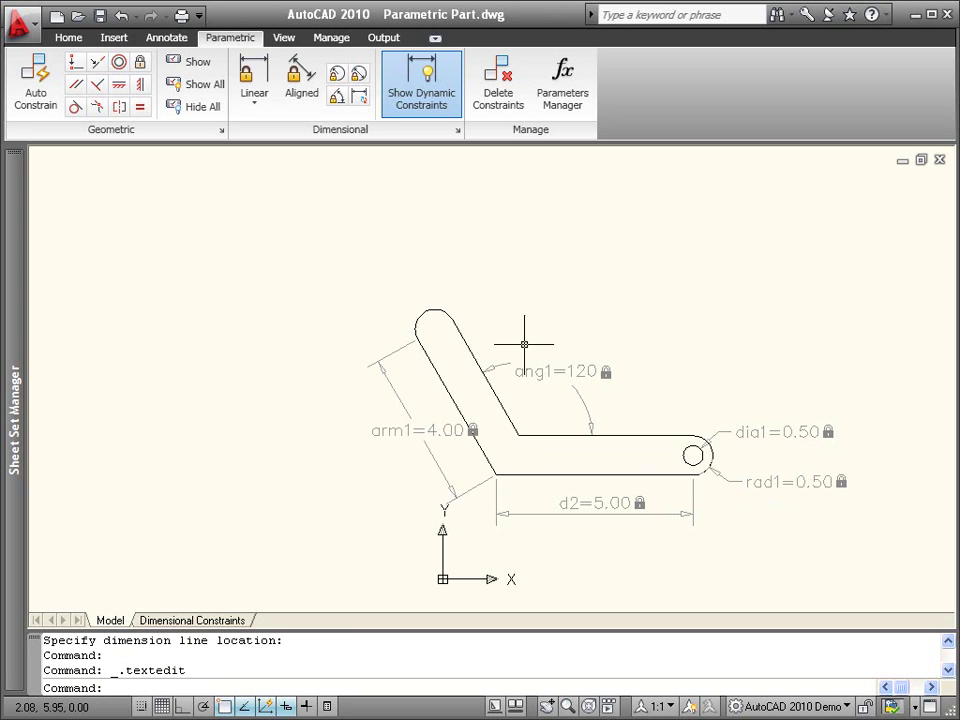
In the Parameters Manager, rename parameter d2 to arm2 and dia1 to bolt_hole
left_click(560, 88)
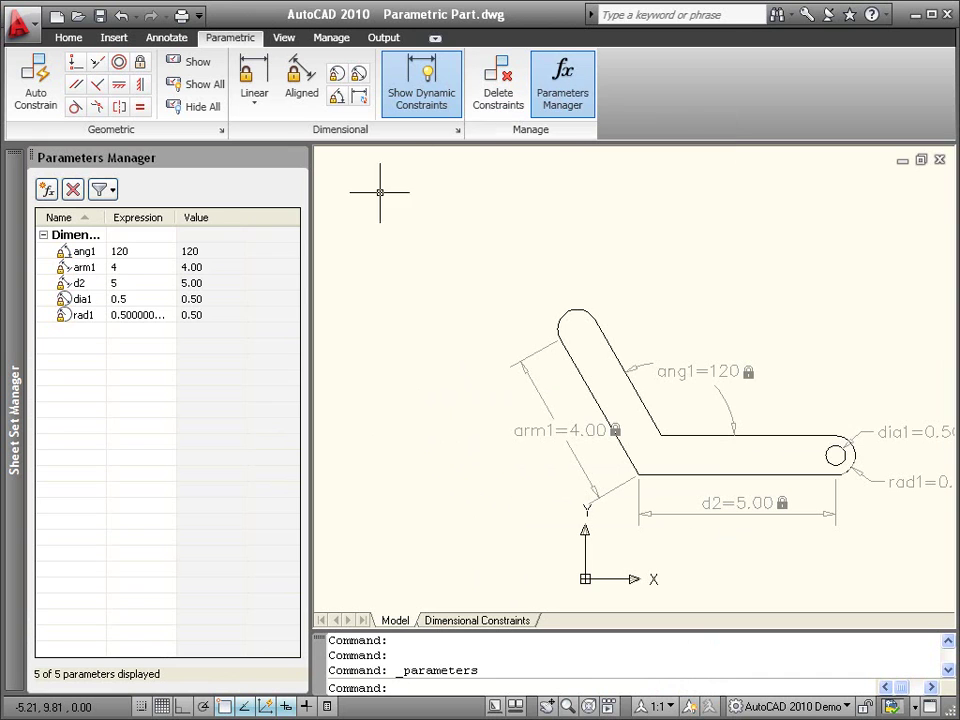
left_click_drag(107, 217, 141, 215)
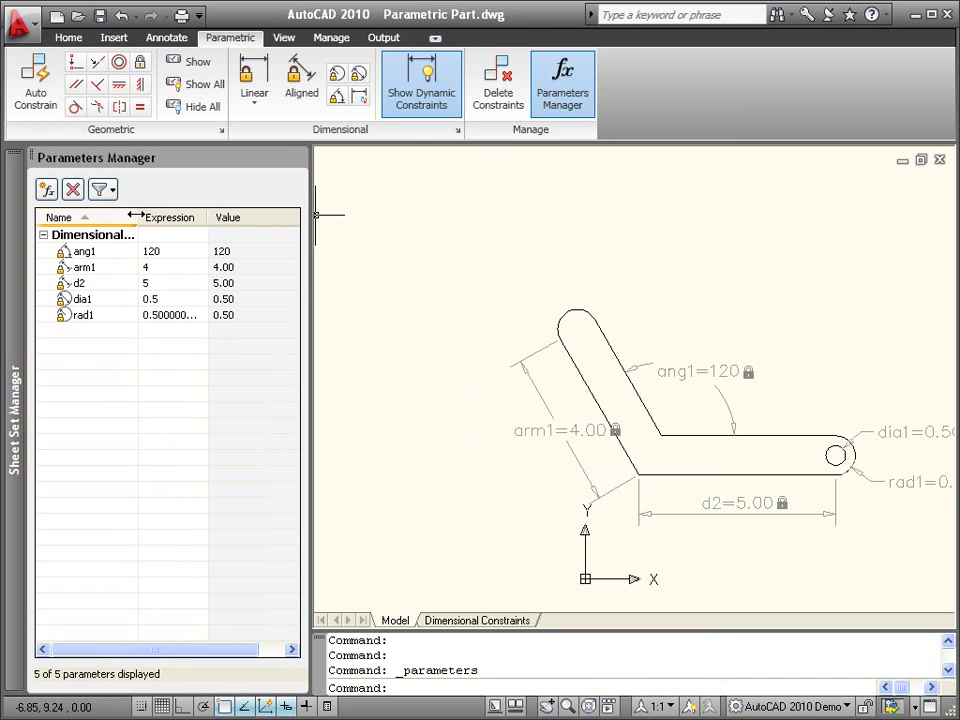
double_click(89, 285)
type("a")
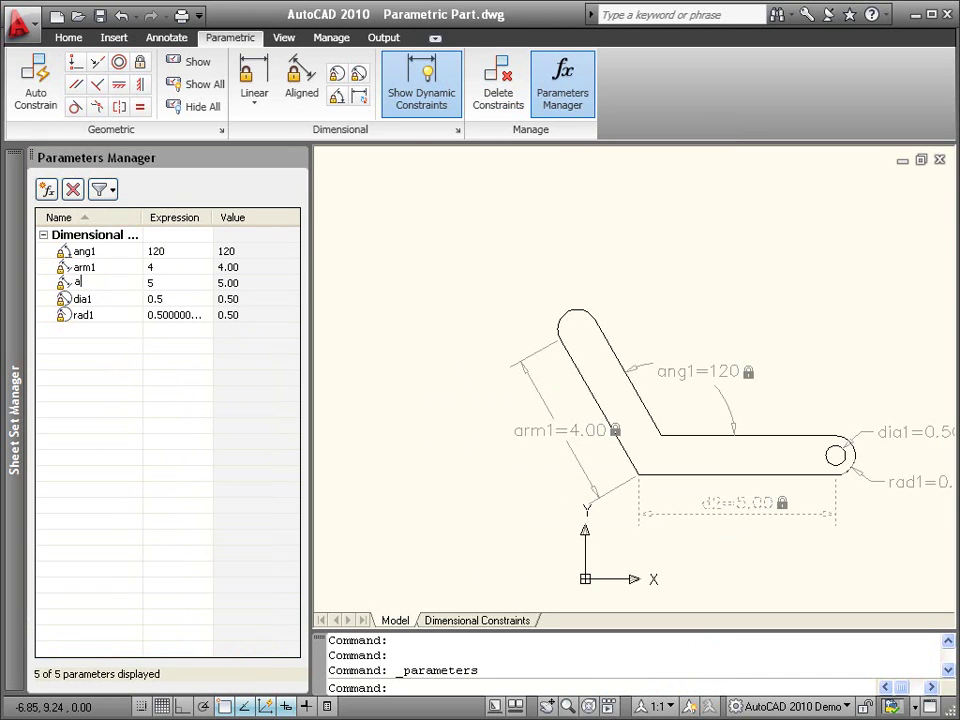
type("rm2")
key("Return")
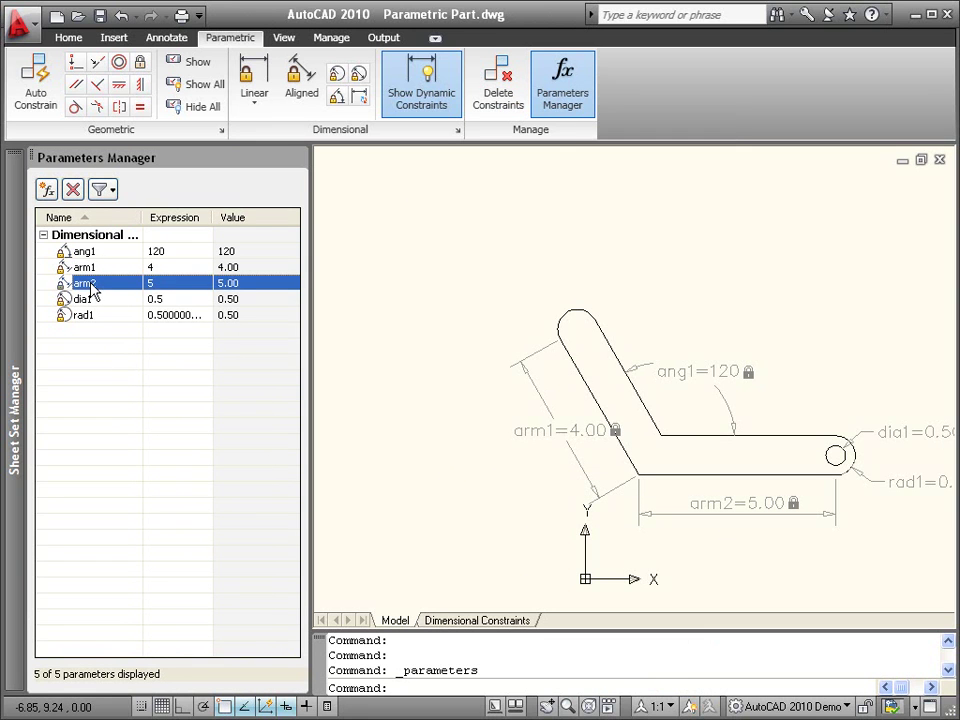
double_click(100, 297)
type("bolt_hole")
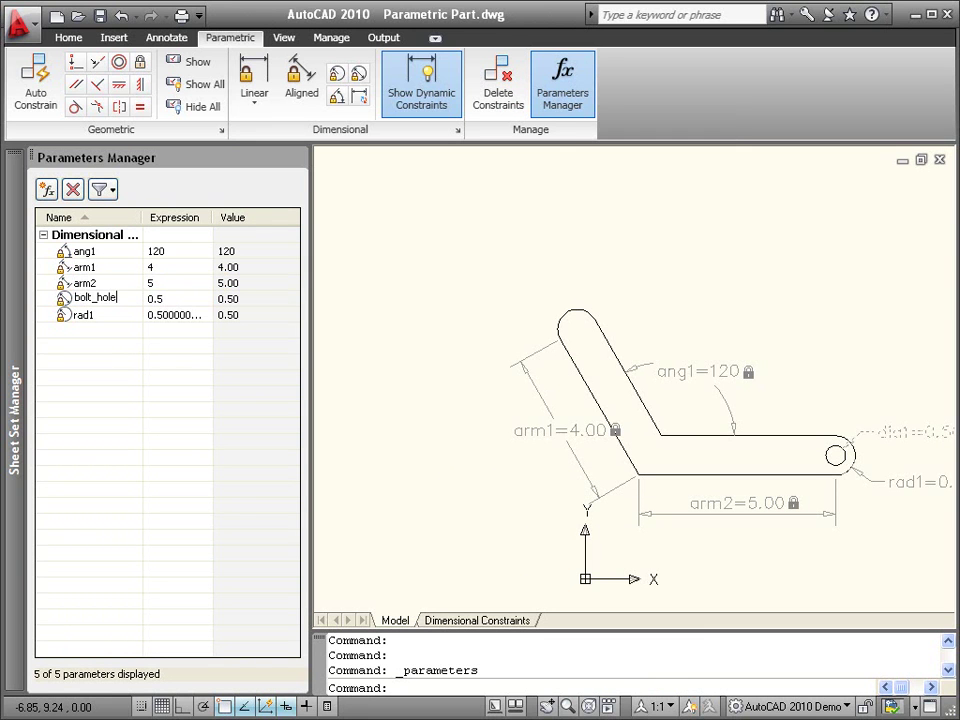
key("Return")
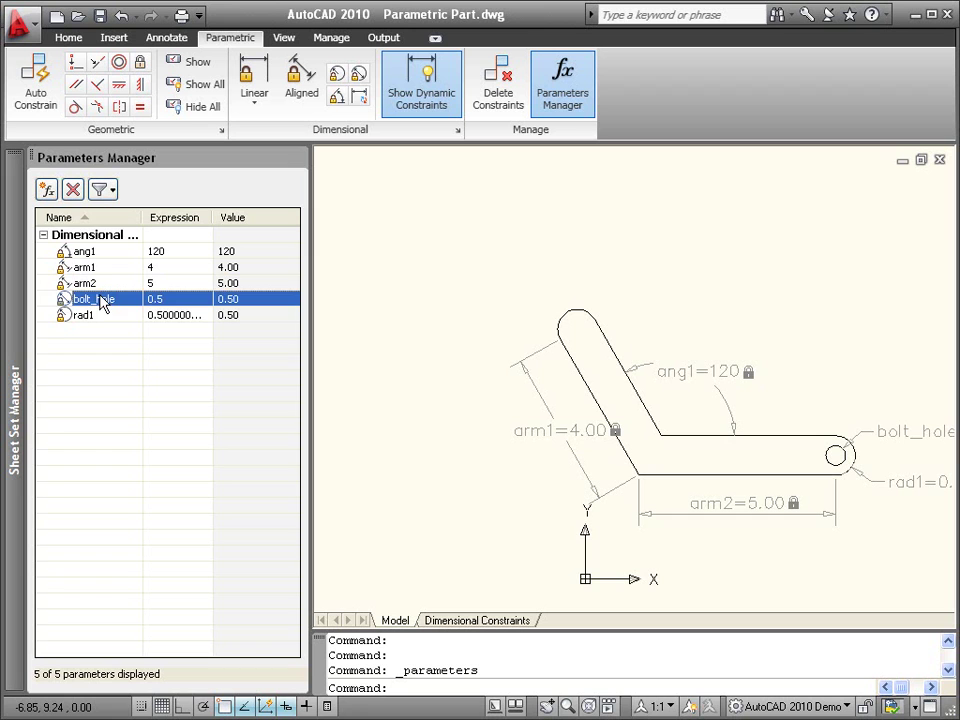
Add two user variables named bolt_diameter and rod_diameter
left_click(46, 189)
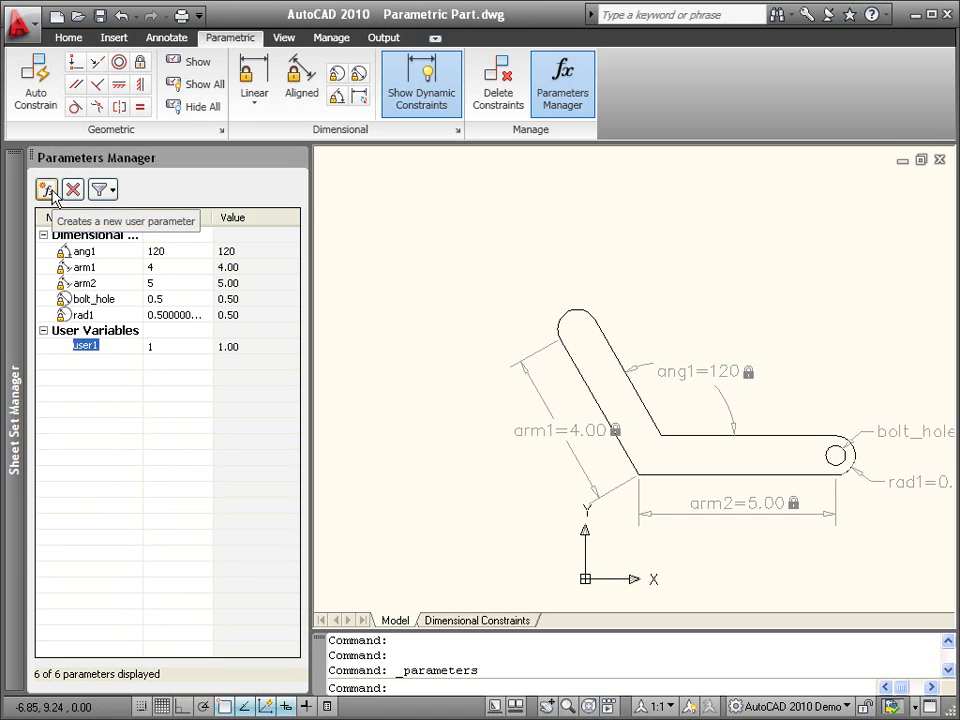
left_click(47, 190)
double_click(85, 346)
type("bolt")
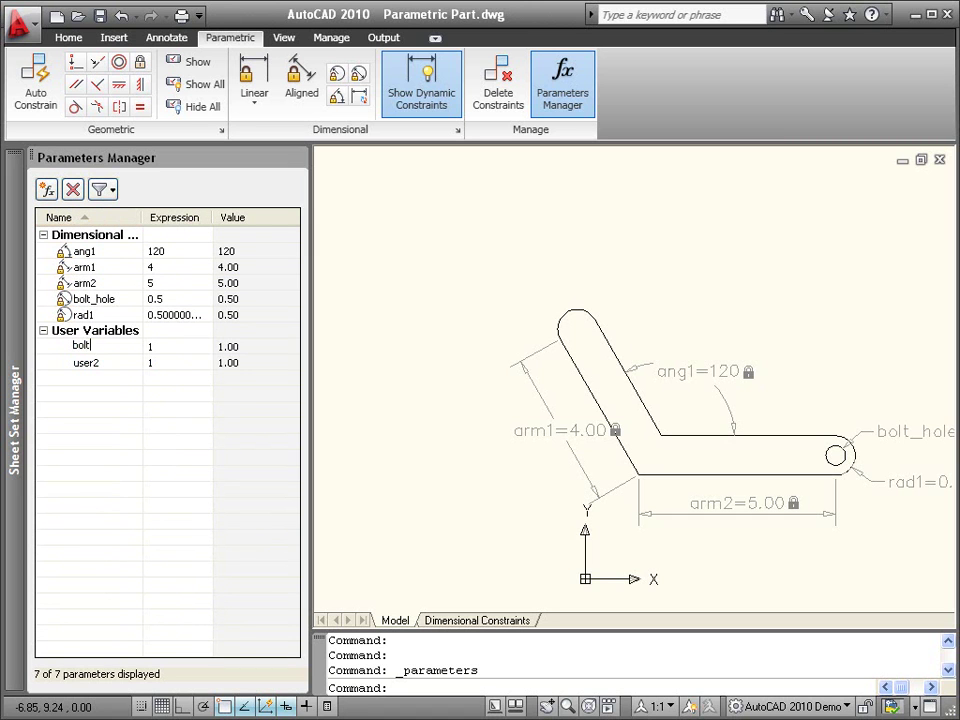
type("_diameter")
key("Return")
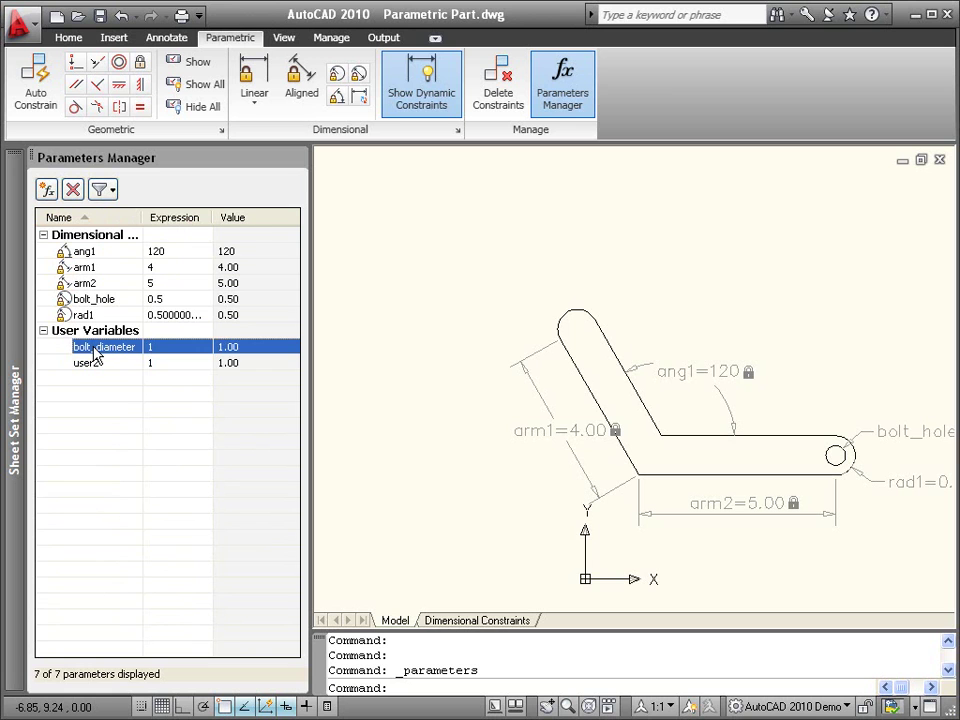
left_click(88, 362)
left_click(92, 364)
type("rod_")
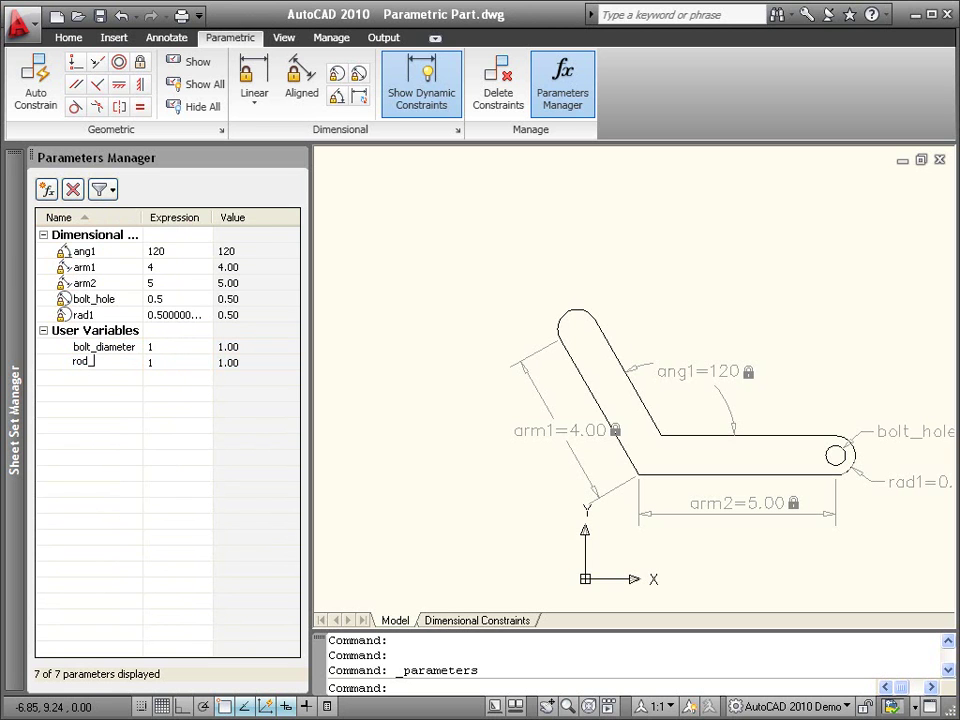
type("diameter")
key("Return")
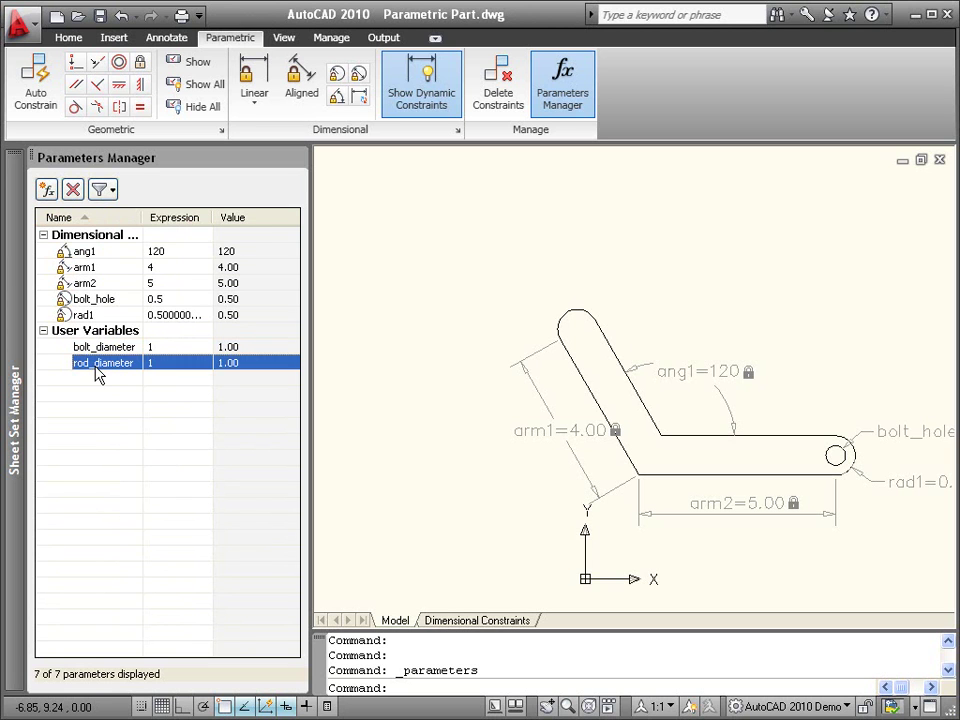
Set the bolt_diameter and rod_diameter expressions to .2
left_click(159, 349)
left_click(157, 346)
type(".")
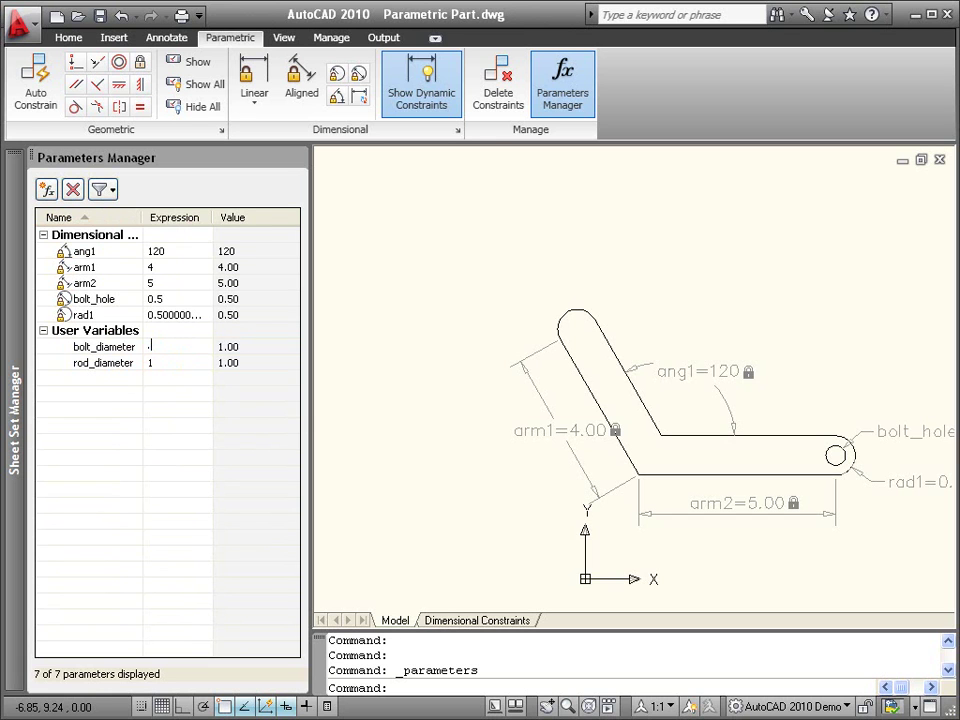
type("2")
key("Return")
left_click(163, 362)
left_click(164, 362)
type(".2")
key("Return")
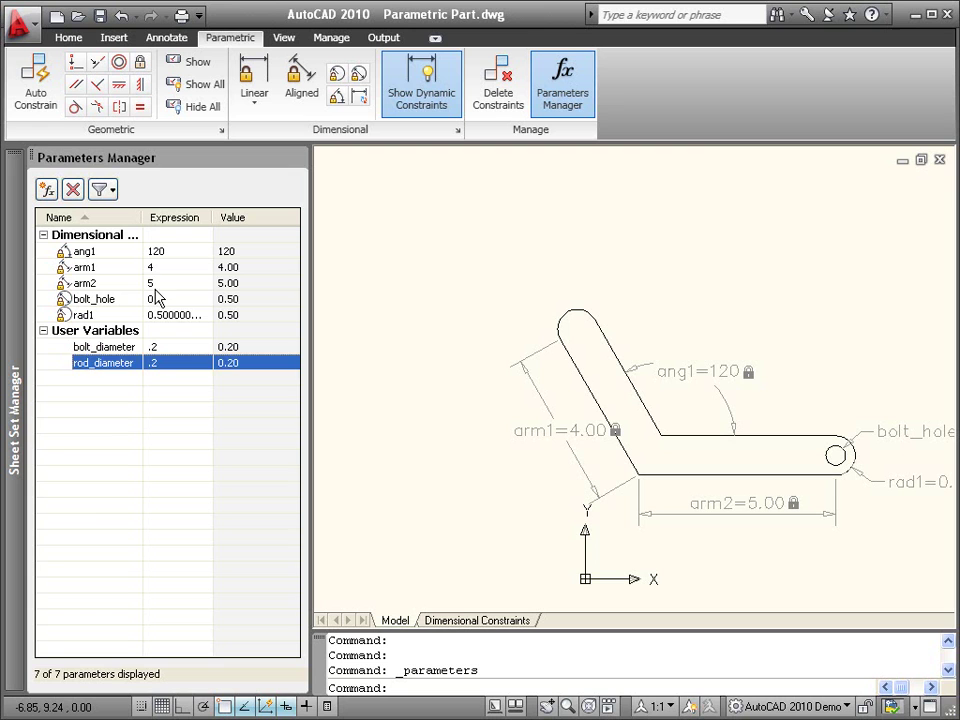
Drive arm2 by arm1*1.5, bolt_hole by bolt_diameter, and rad1 by bolt_hole+.25
left_click(156, 286)
left_click(156, 285)
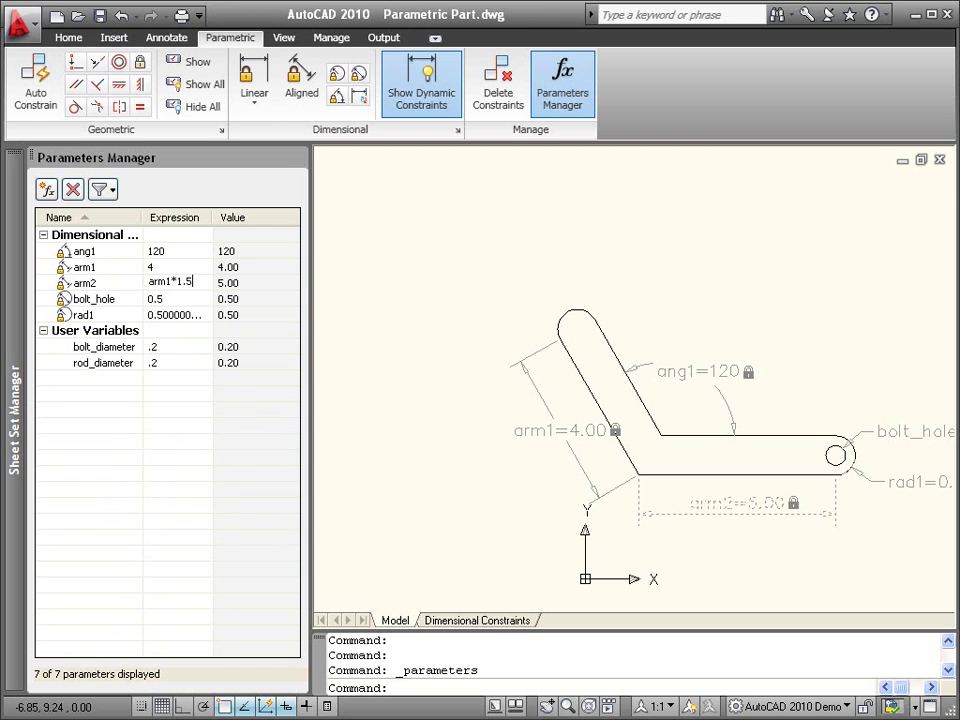
key("Return")
left_click(160, 300)
left_click(158, 299)
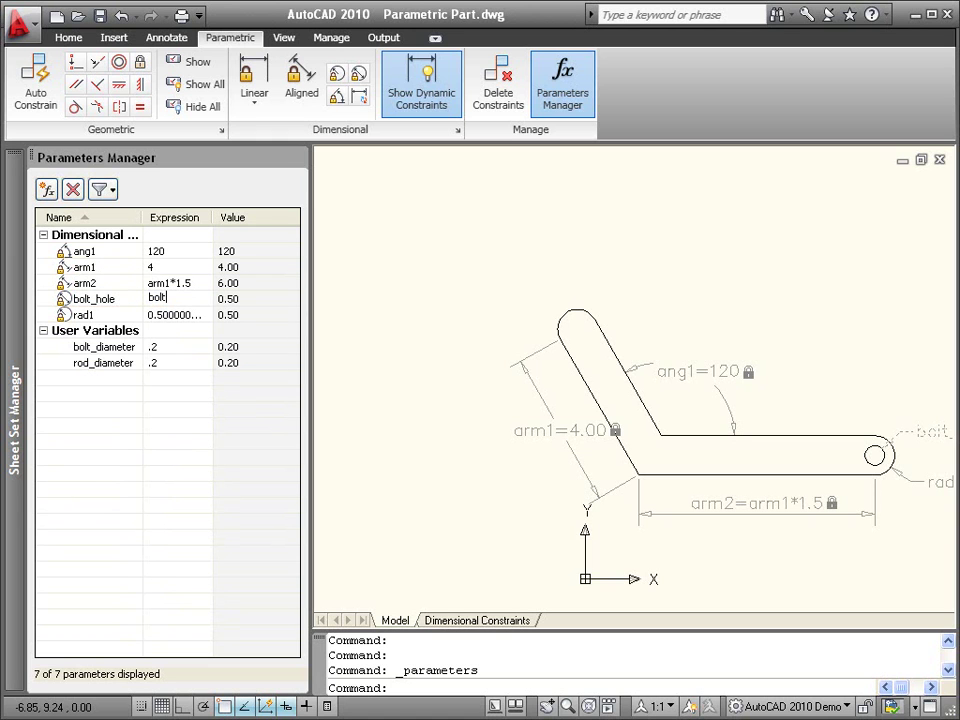
type("bolt_diameter")
key("Return")
double_click(165, 315)
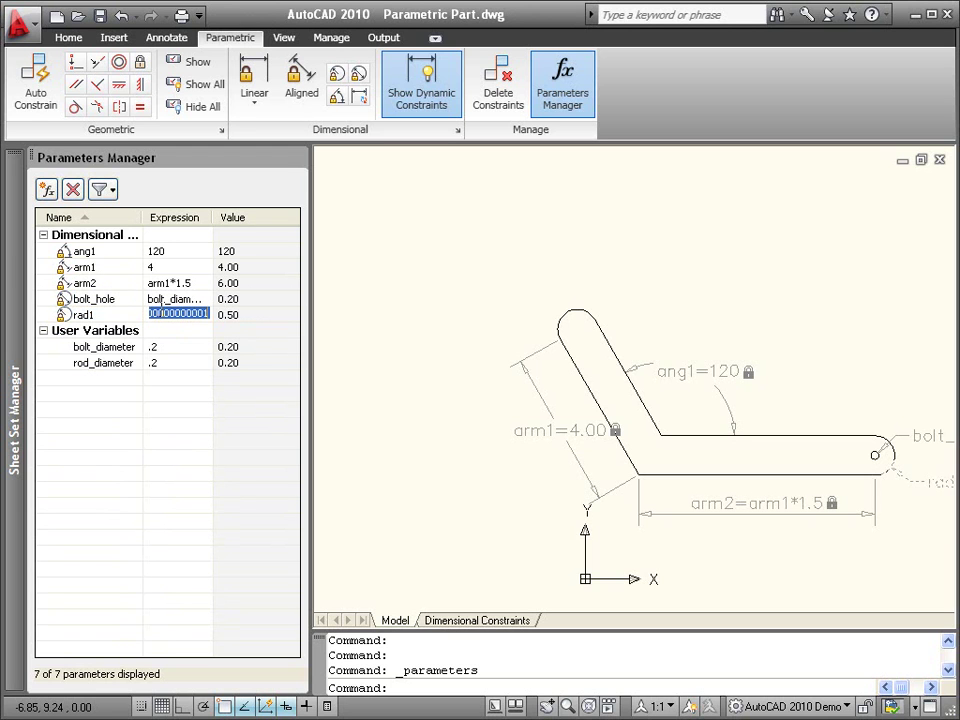
type("bolt_hole+")
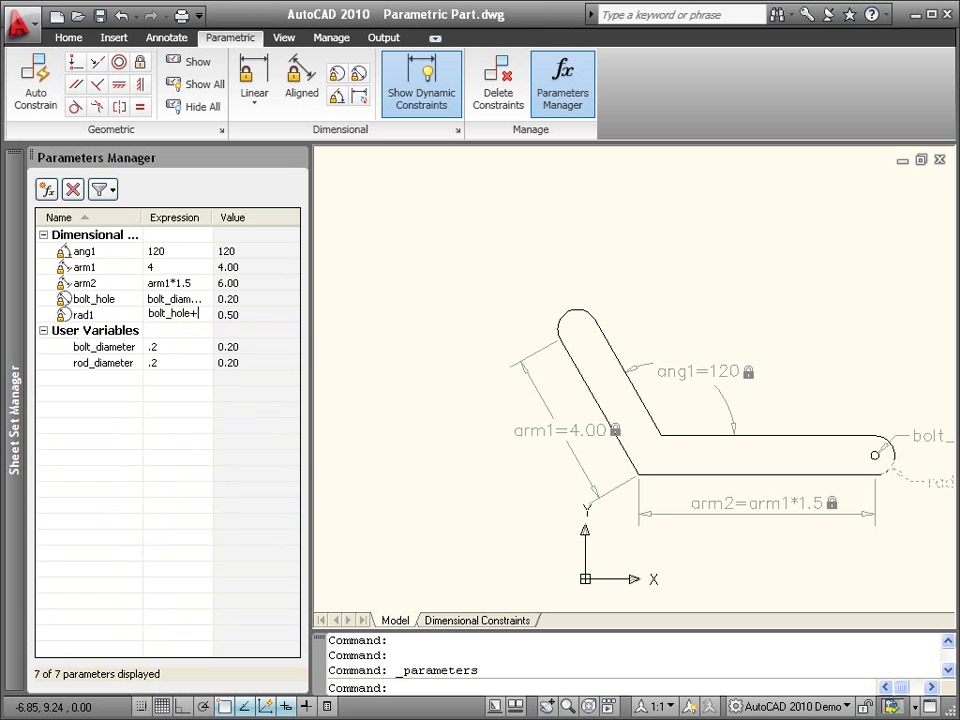
type(".25")
key("Return")
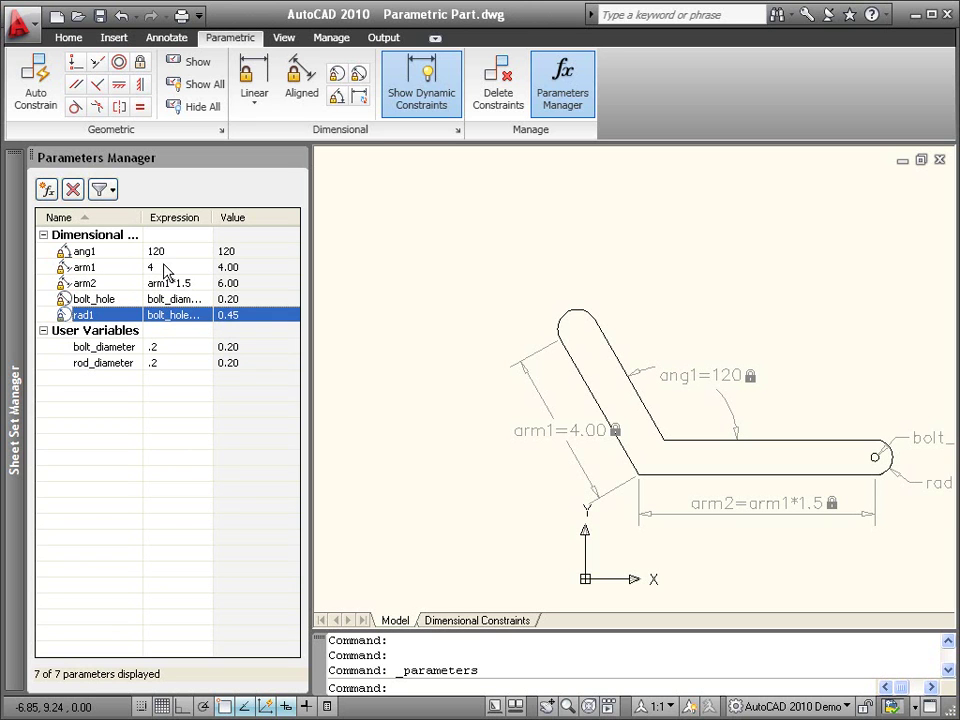
Change arm1 to 5 and bolt_diameter to .5, so arm2 becomes 7.50 and rad1 0.75
left_click(168, 268)
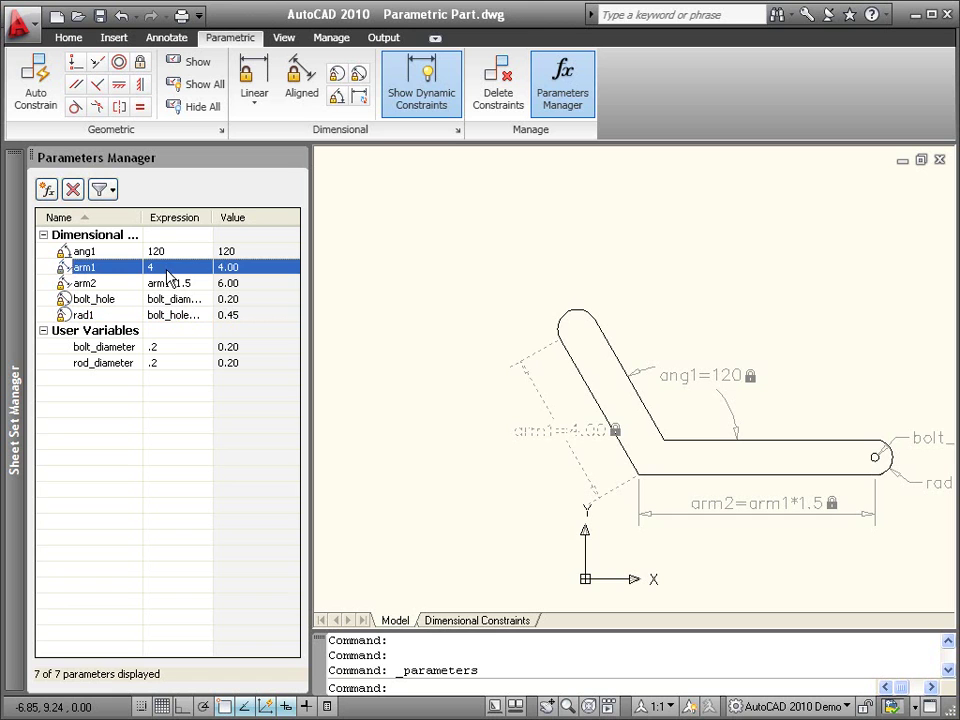
double_click(189, 268)
type("5")
key("Return")
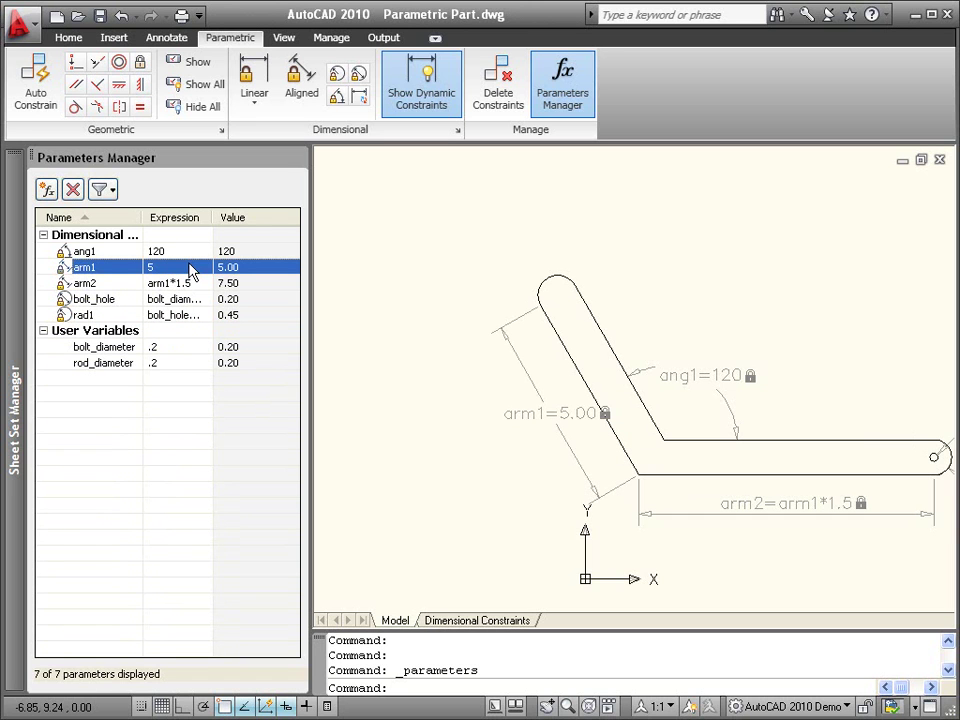
double_click(168, 347)
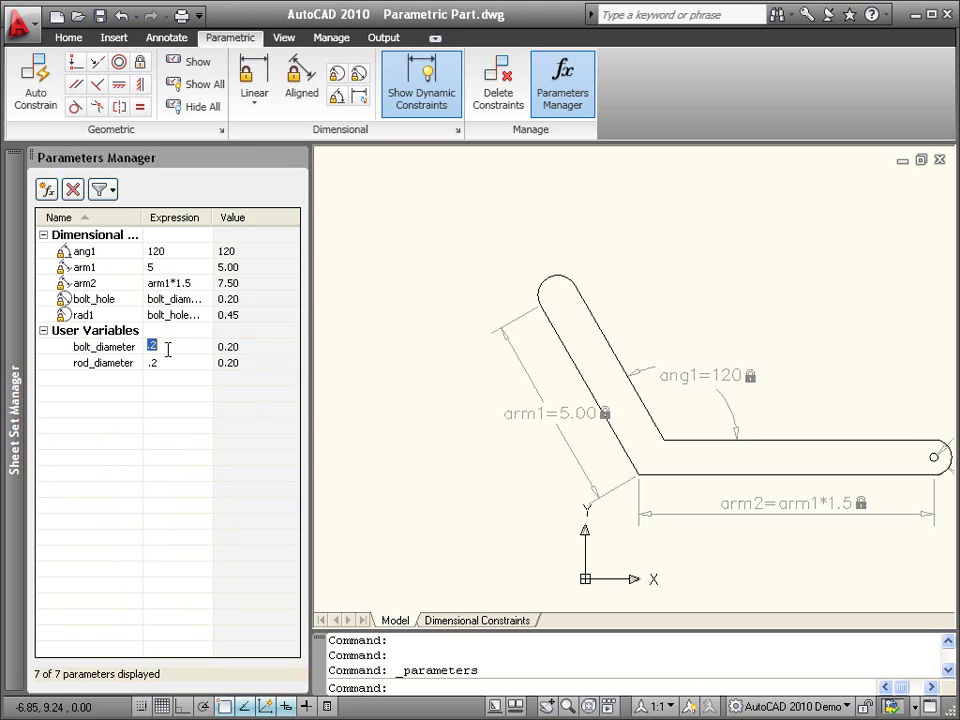
type(".5")
key("Return")
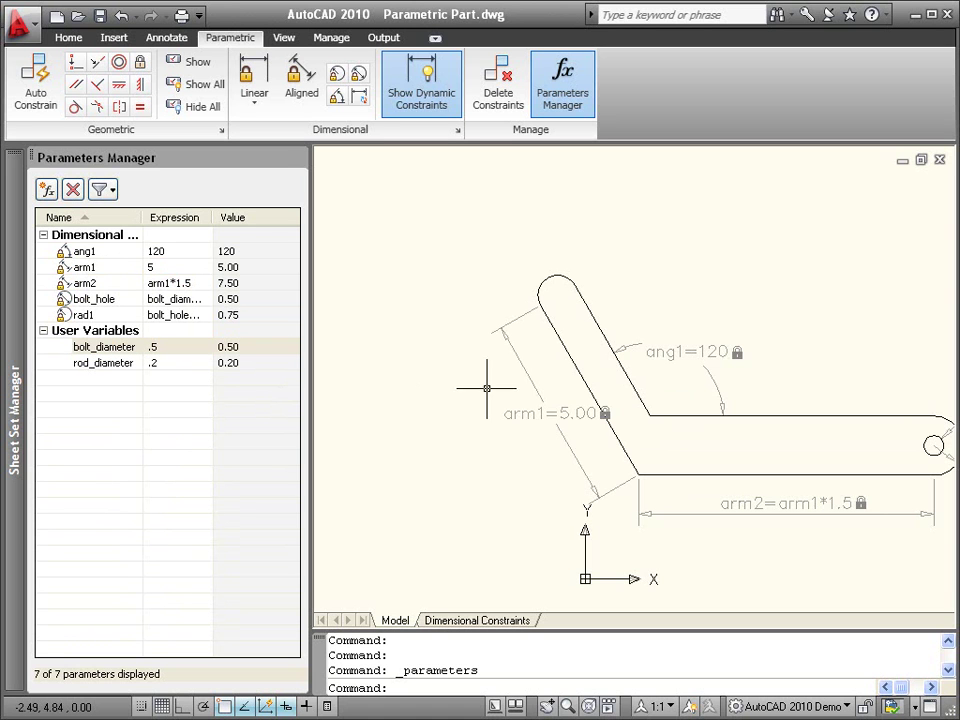
middle_click(458, 415)
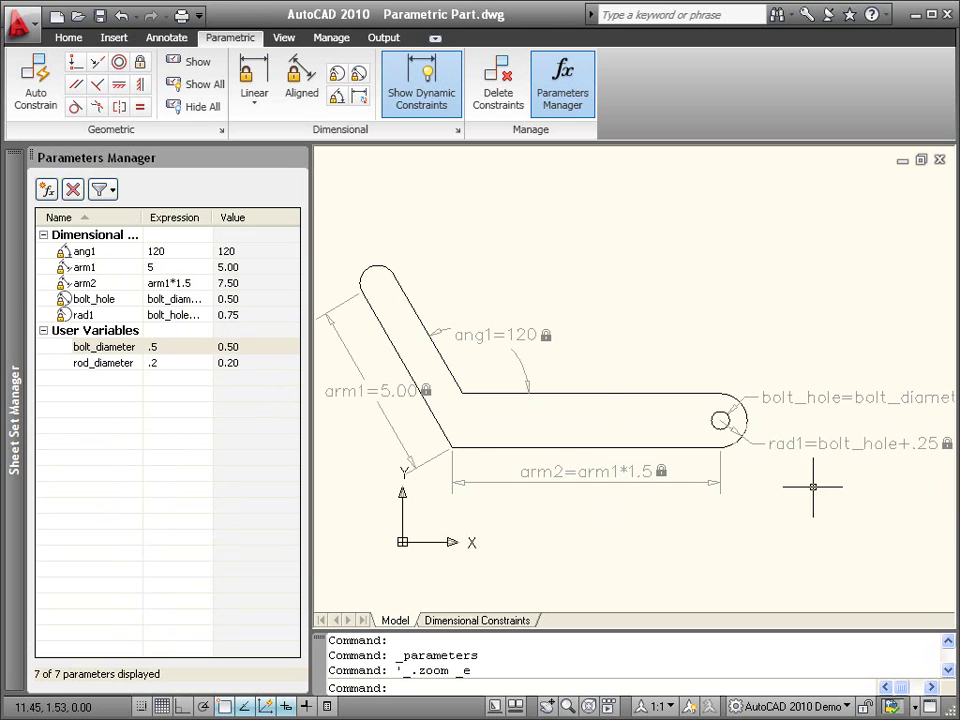
Stretch arm1 by its grip to about 6.57, then back to 4.23, with arm2 following at 6.34
left_click(355, 386)
left_click(355, 283)
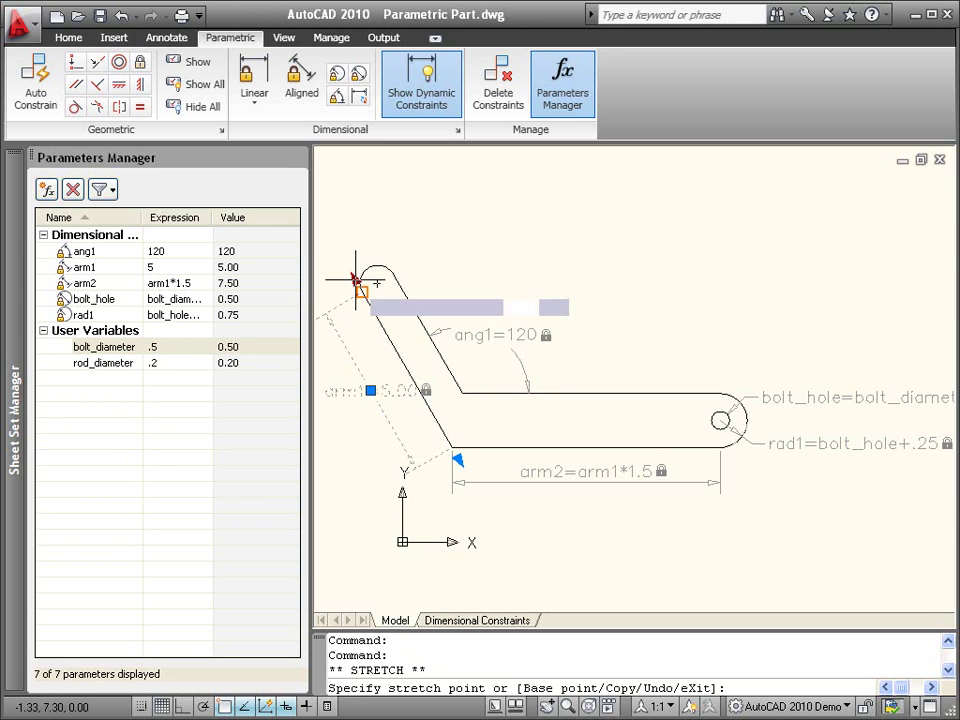
left_click(328, 231)
left_click(328, 231)
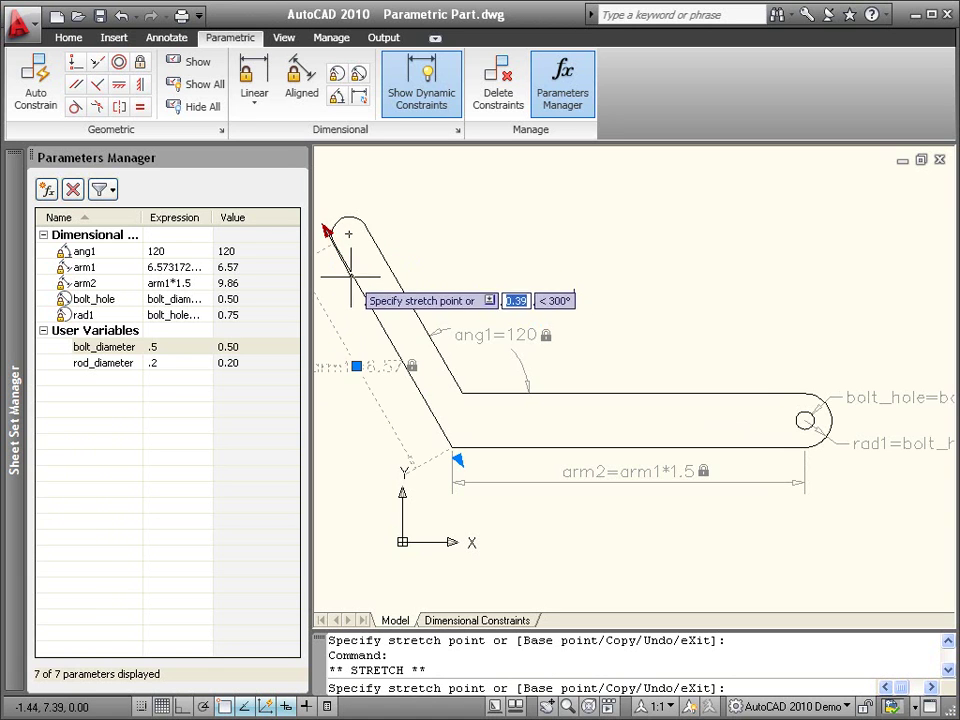
left_click(354, 313)
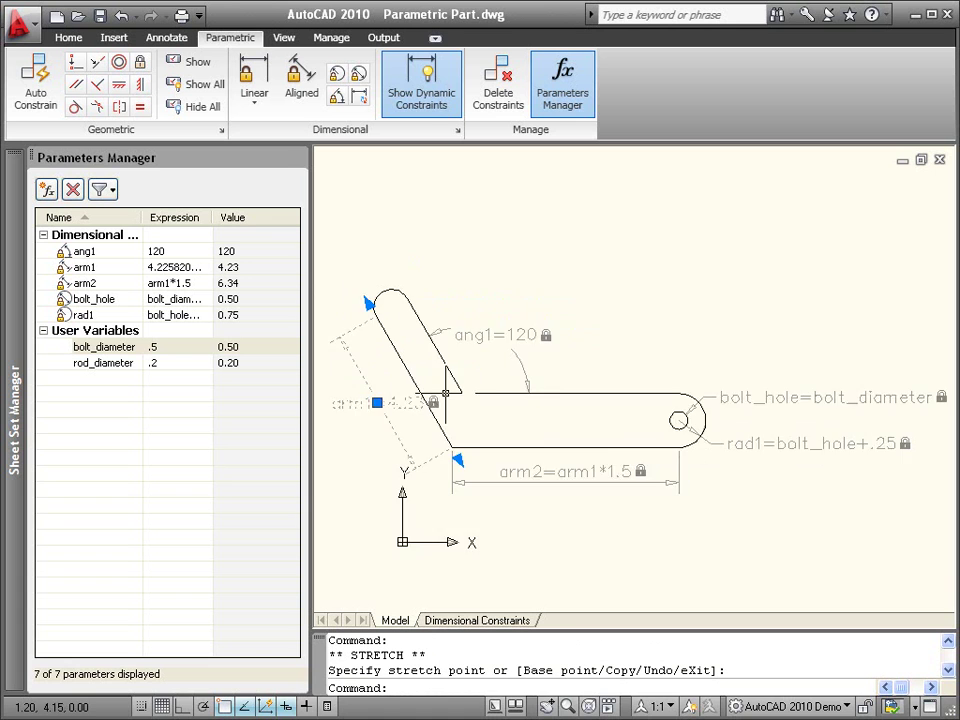
scroll(450, 395, "down", 5)
scroll(445, 392, "up", 6)
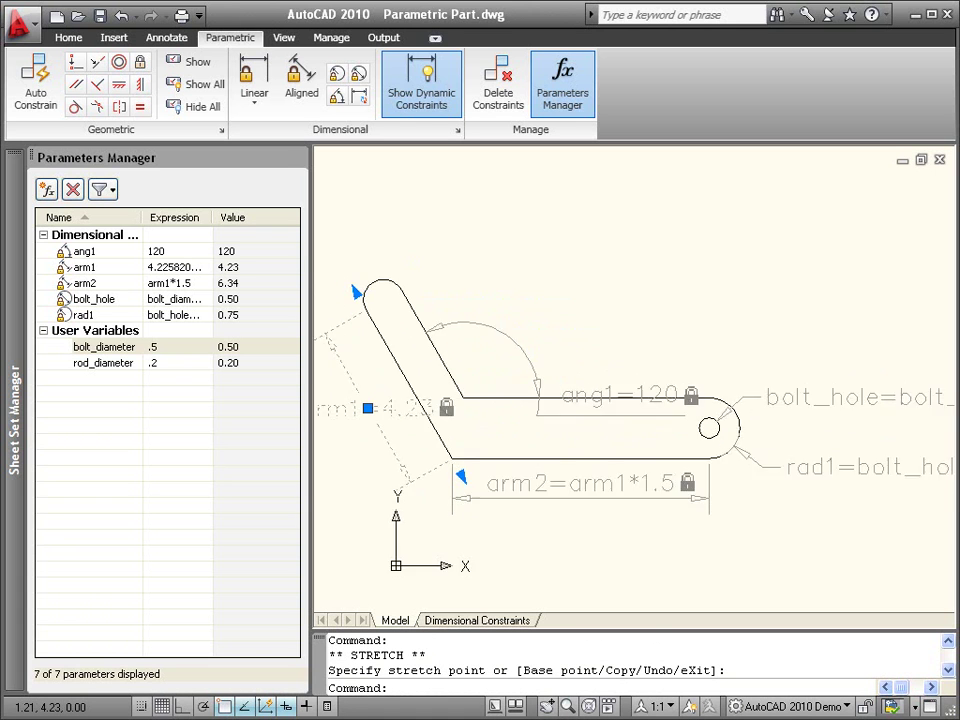
middle_click(445, 393)
middle_click(445, 393)
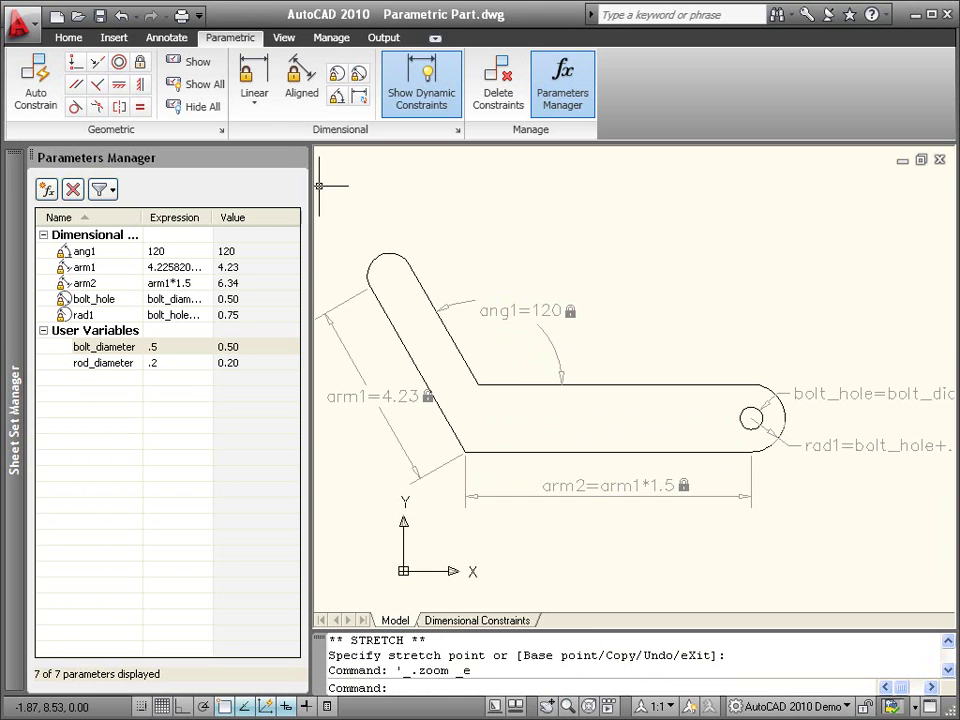
Select the ang1 and arm1 constraints and set their Constraint Form to Annotational in Properties
left_click(298, 157)
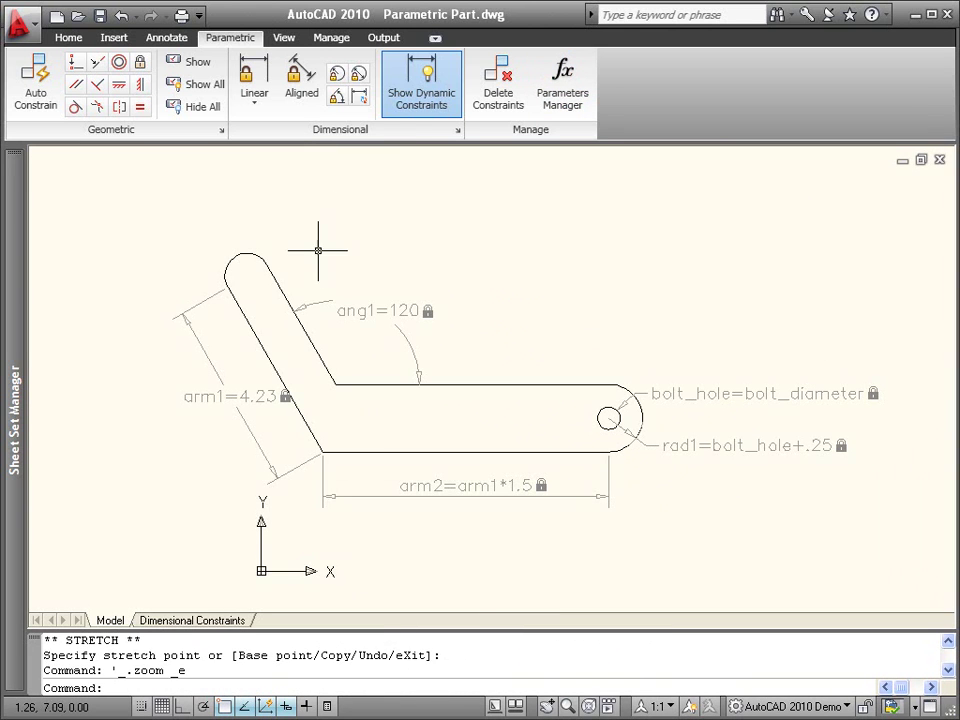
left_click(349, 312)
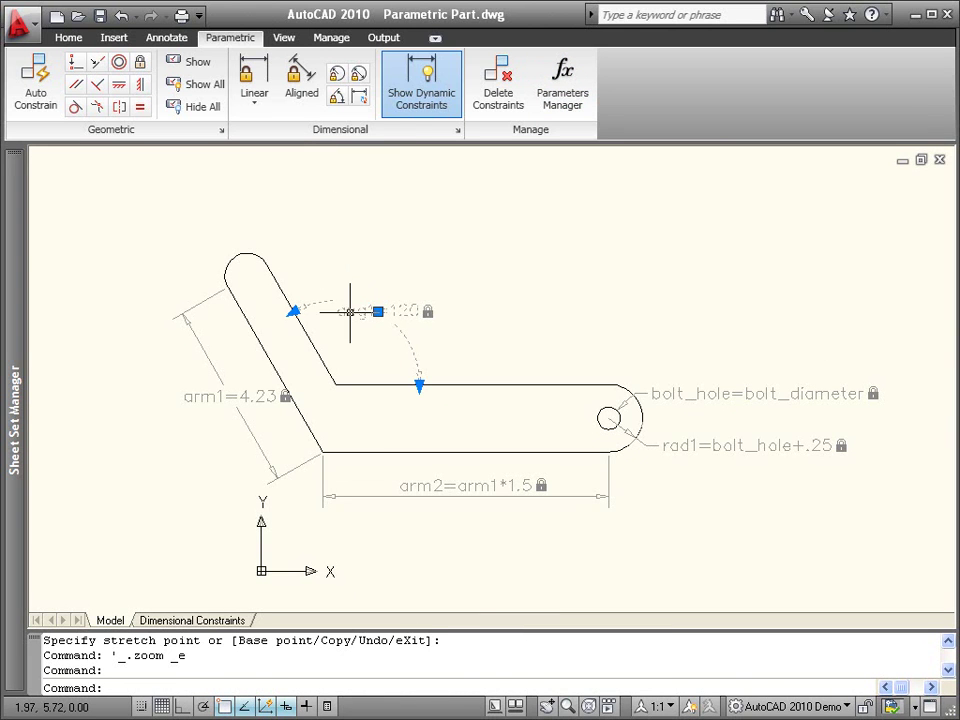
left_click(265, 397)
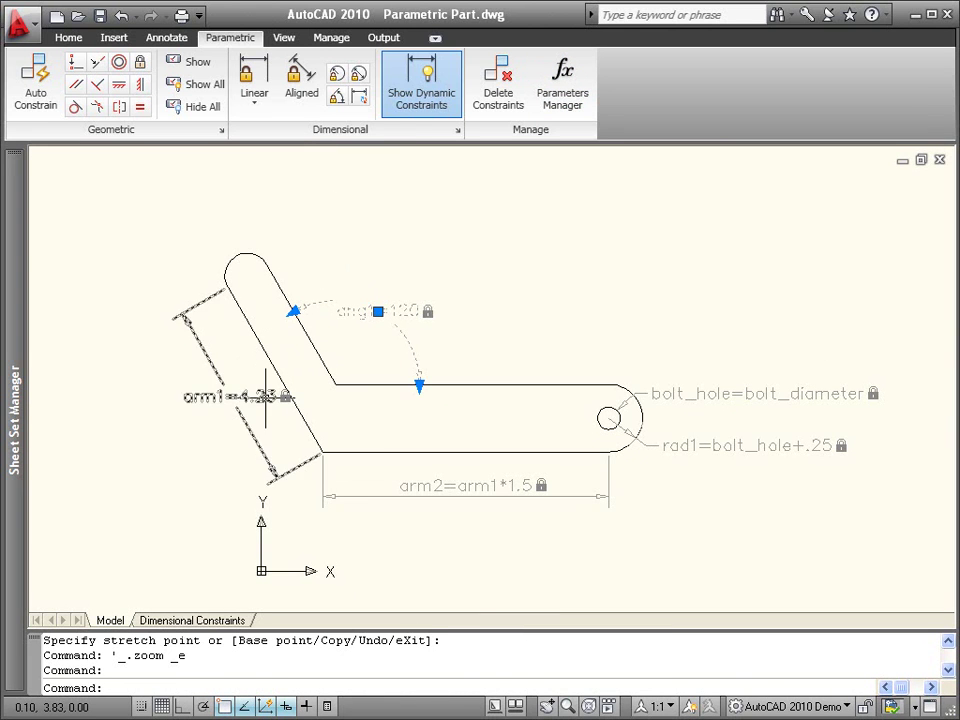
right_click(204, 163)
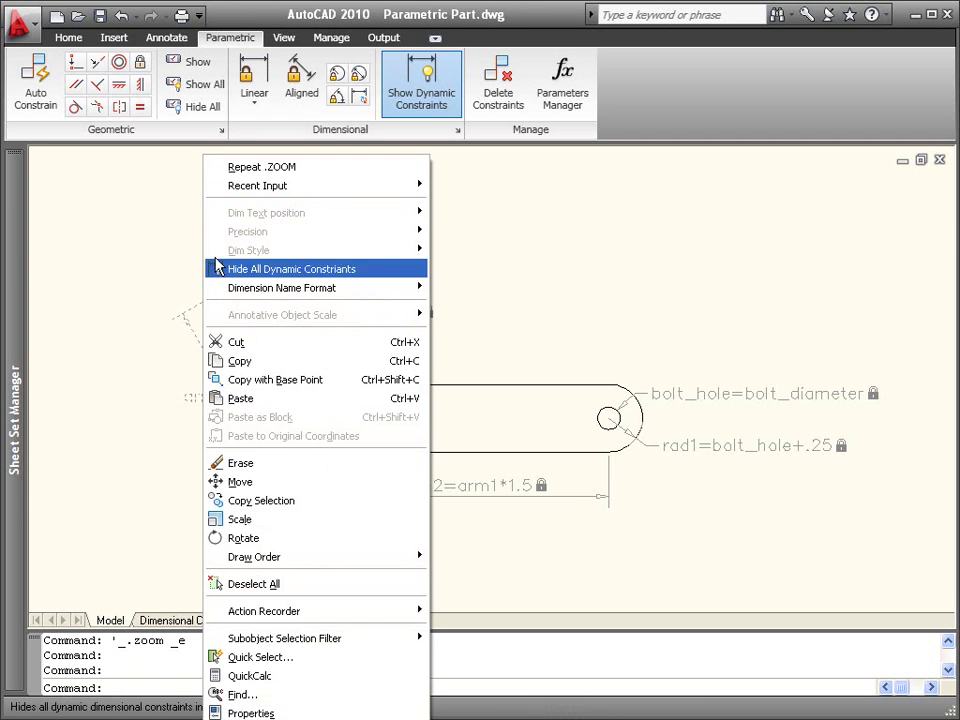
left_click(250, 713)
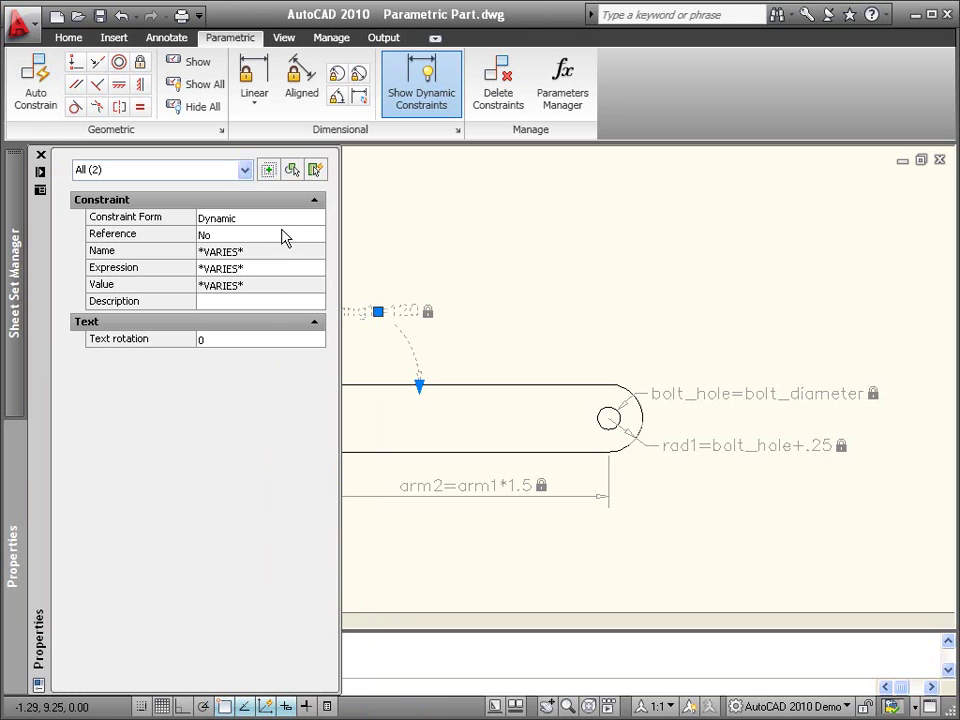
left_click(314, 225)
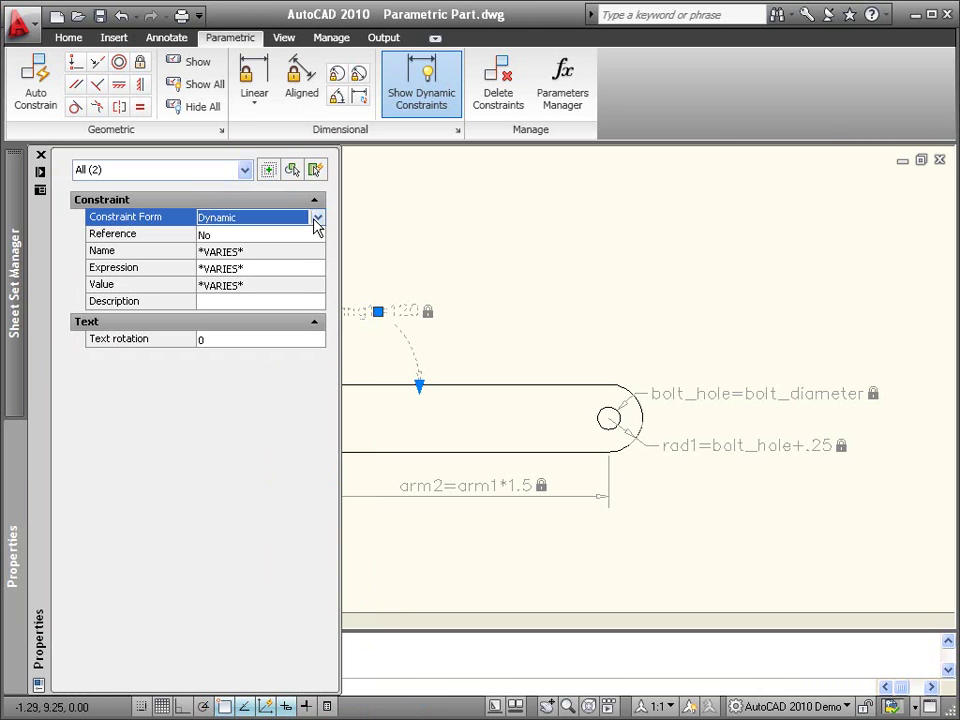
left_click(316, 221)
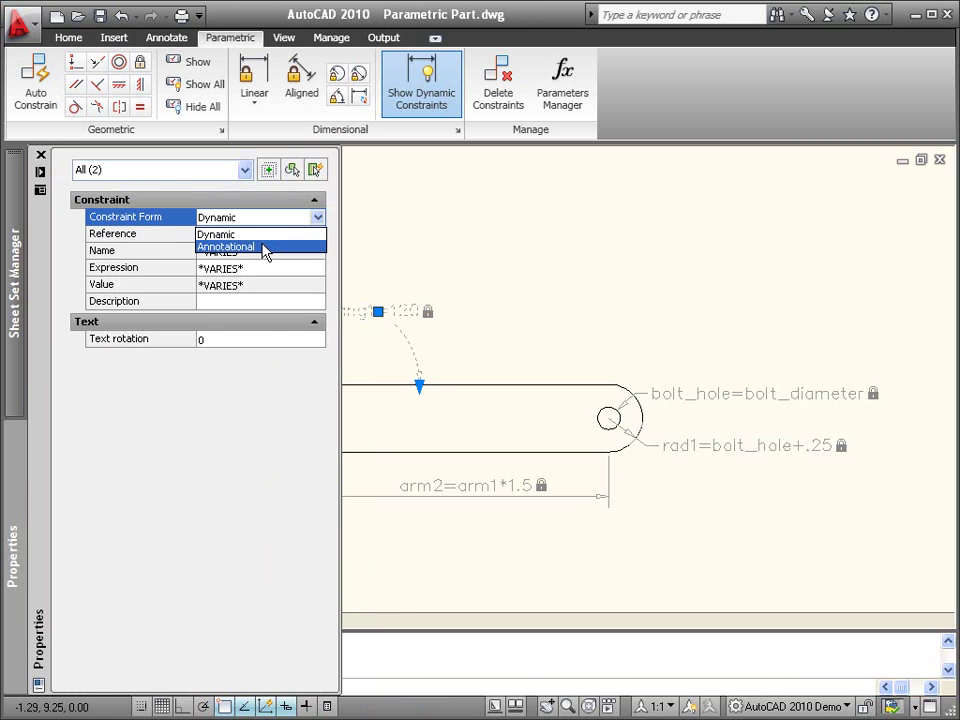
left_click(264, 247)
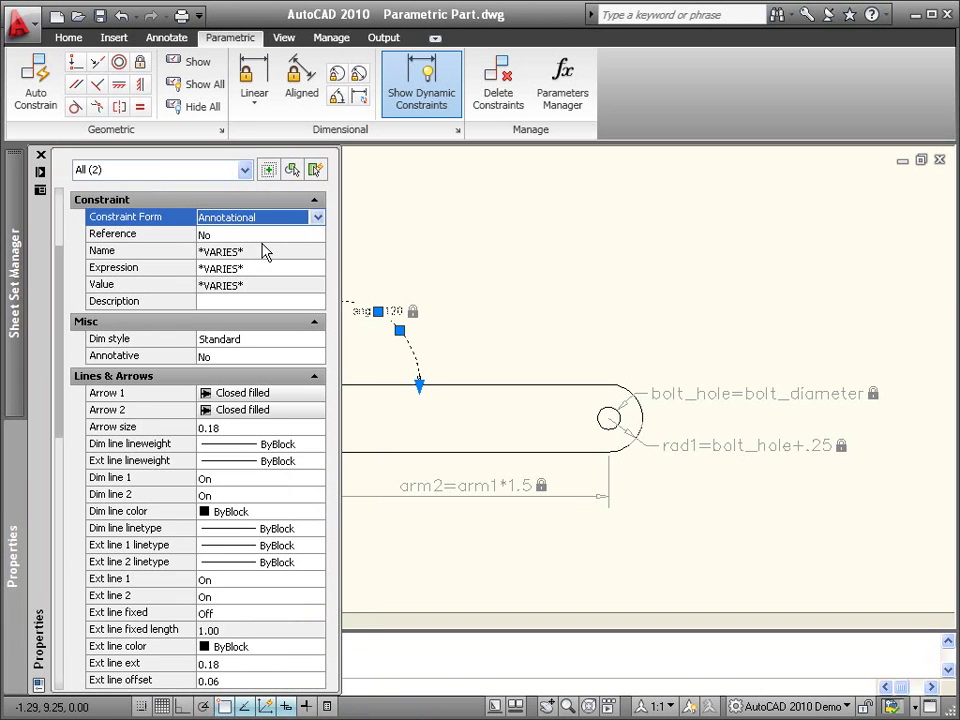
Move the ang1 and arm1 constraints onto the Dimensions layer
scroll(60, 225, "up", 3)
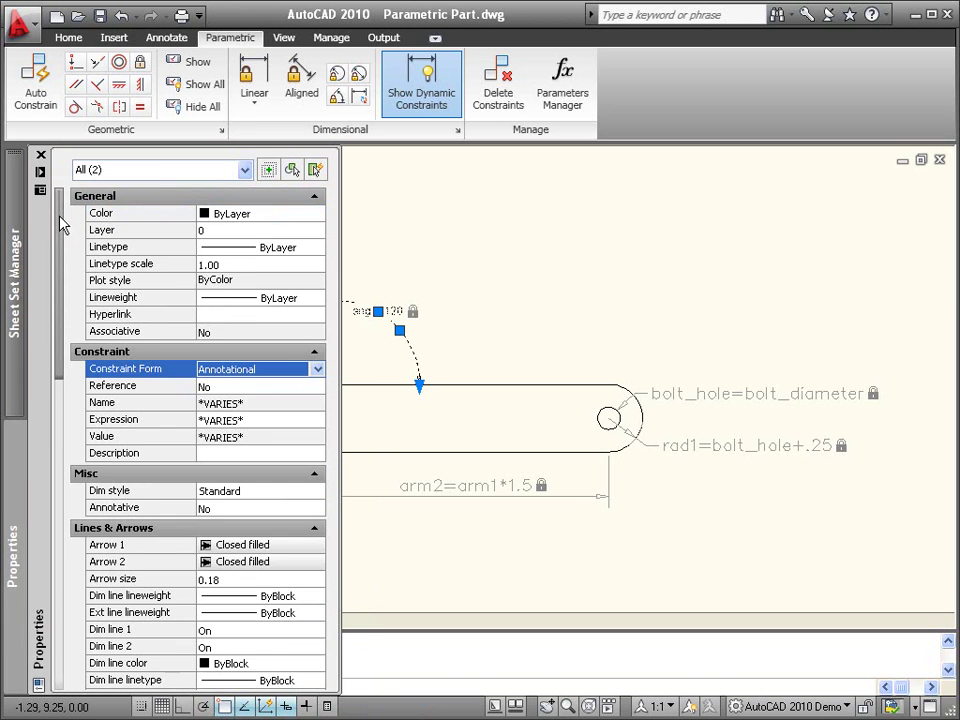
left_click(308, 232)
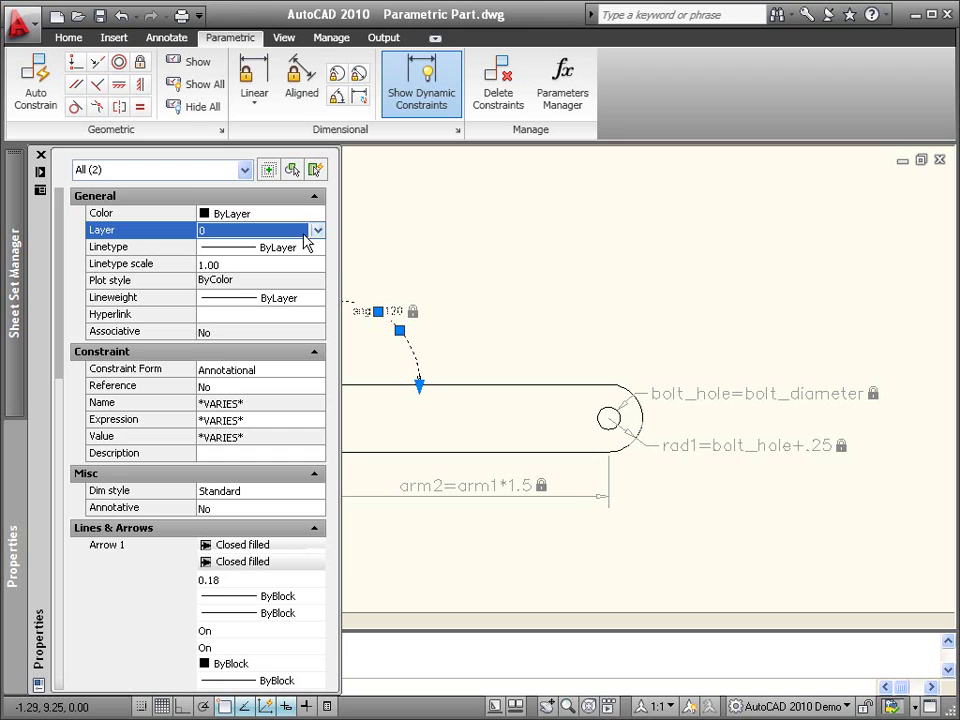
left_click(316, 231)
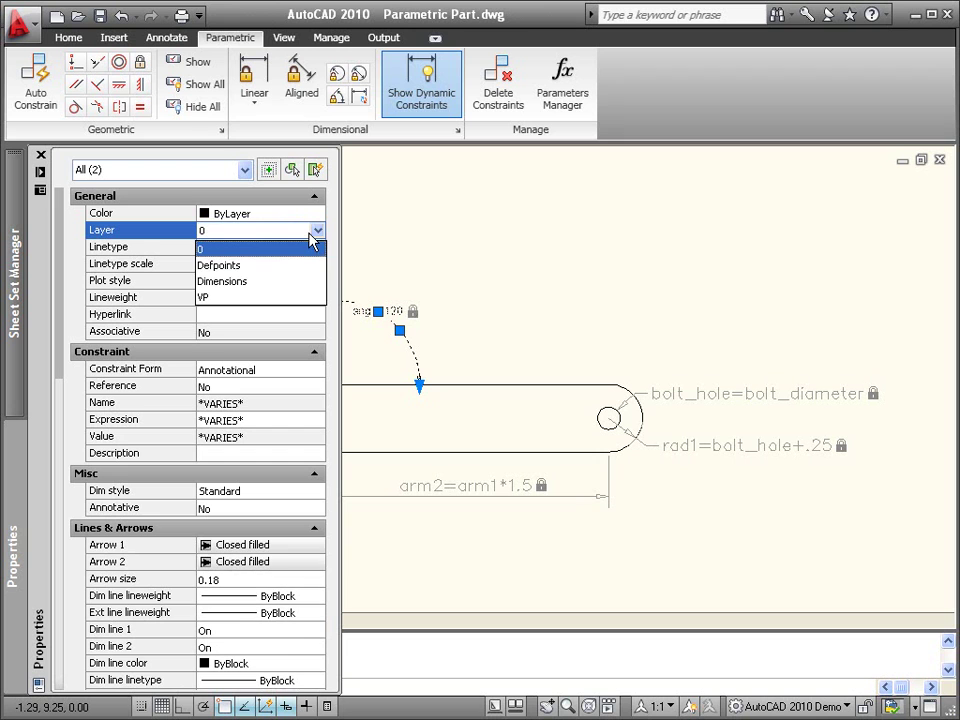
left_click(283, 281)
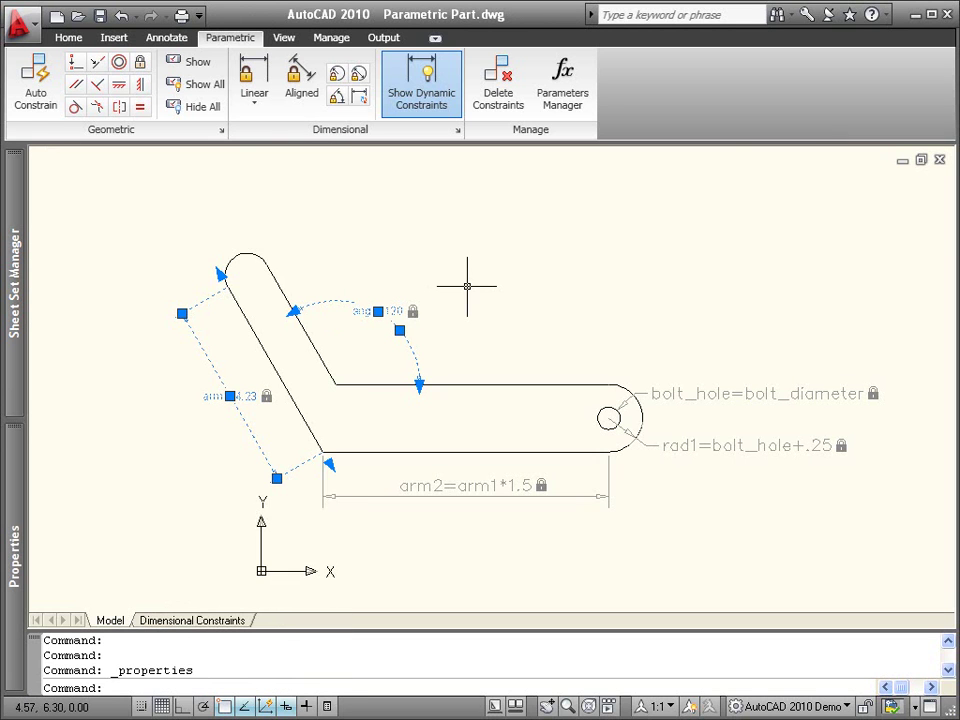
Toggle Show Dynamic Constraints off and on, ending with dynamic constraints displayed
key("Escape")
scroll(458, 340, "down", 3)
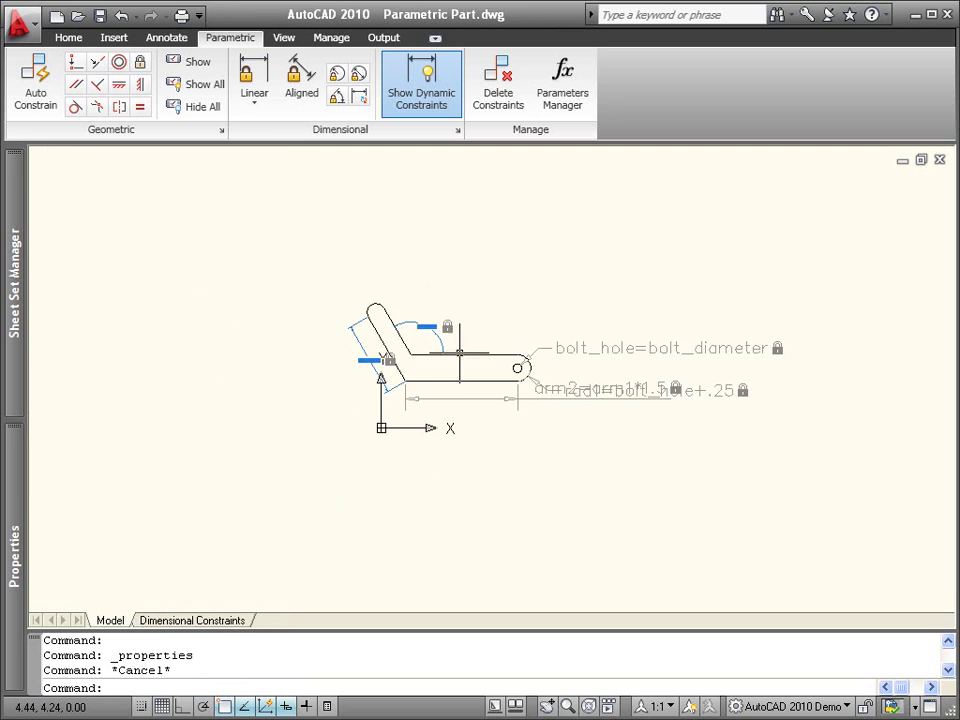
scroll(459, 352, "up", 5)
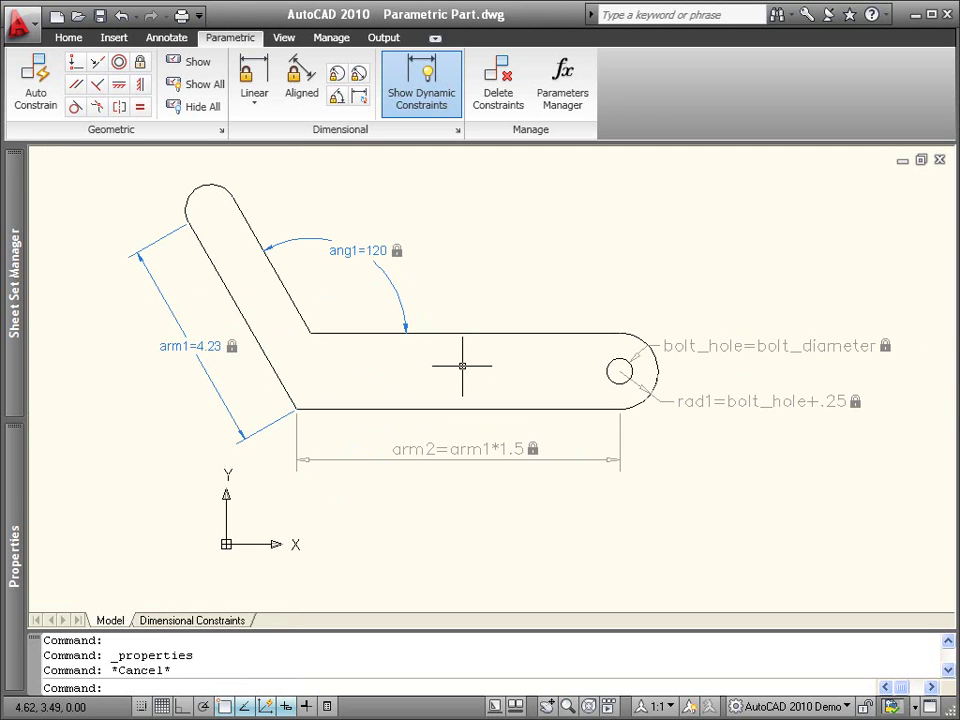
left_click(418, 106)
left_click(418, 106)
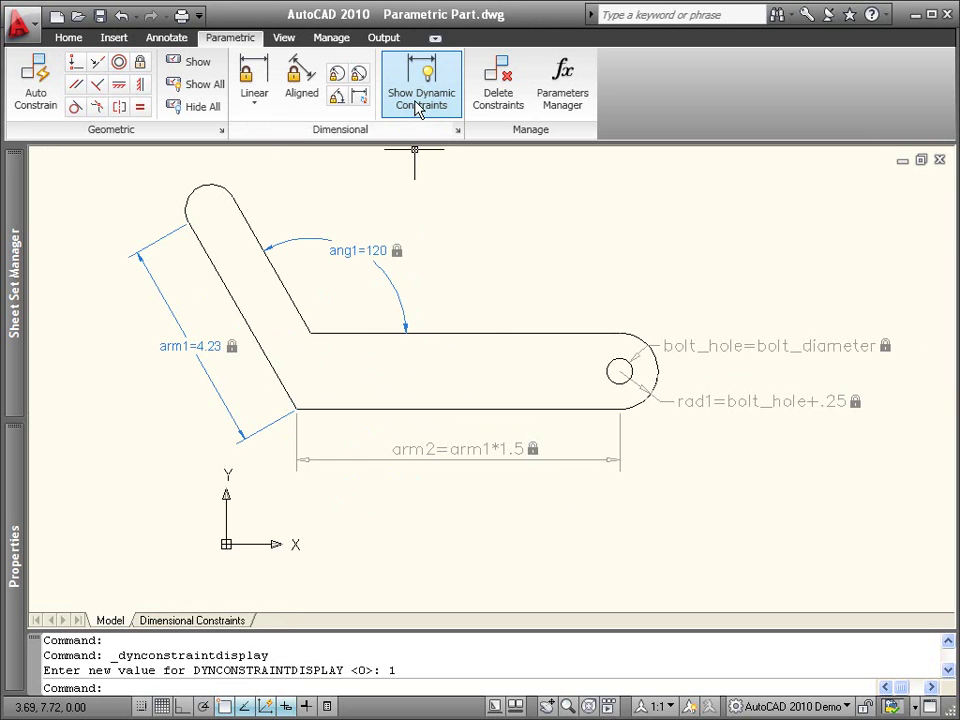
left_click(418, 106)
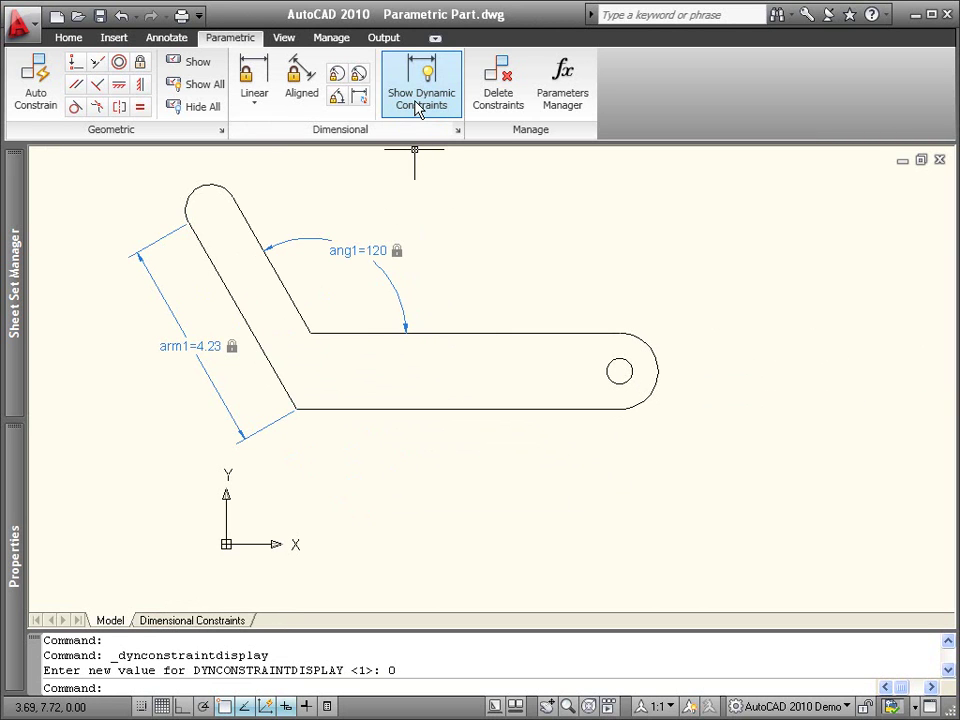
left_click(605, 364)
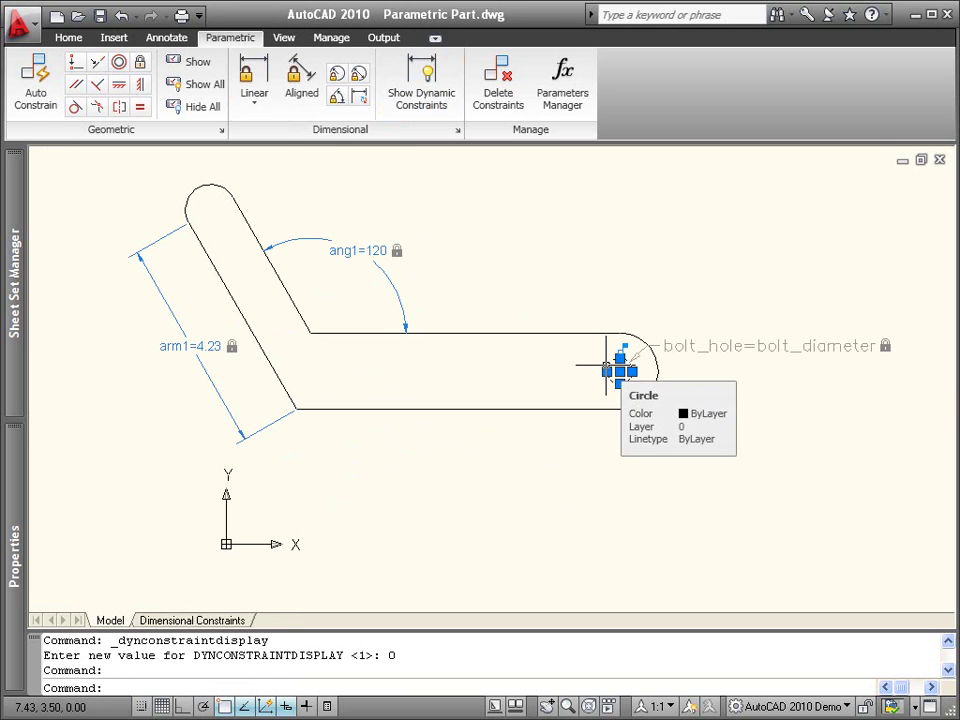
key("Escape")
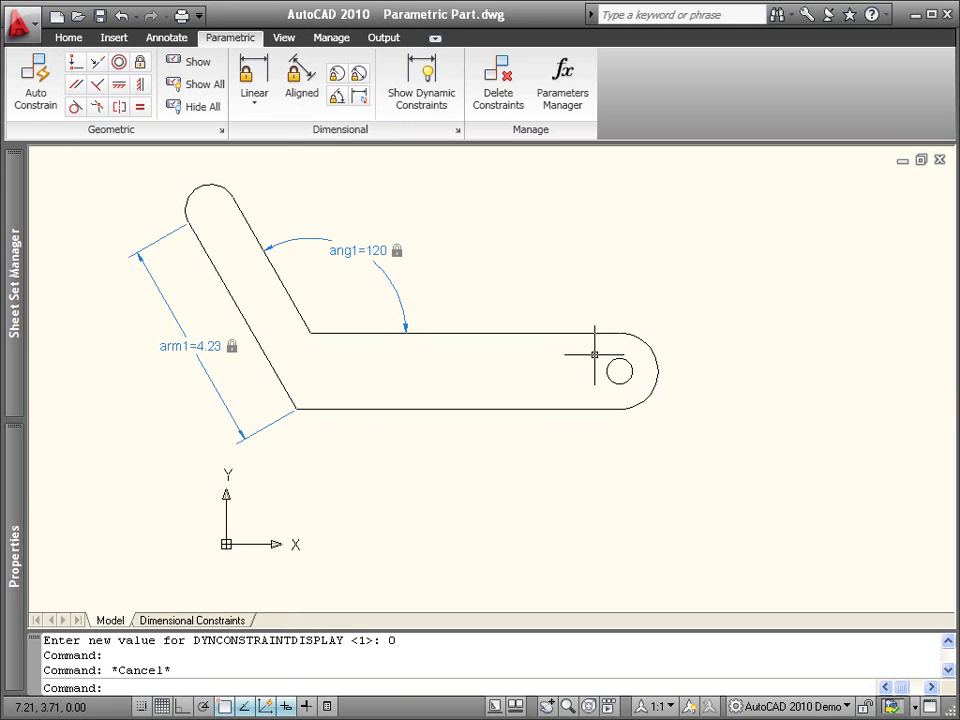
left_click(421, 82)
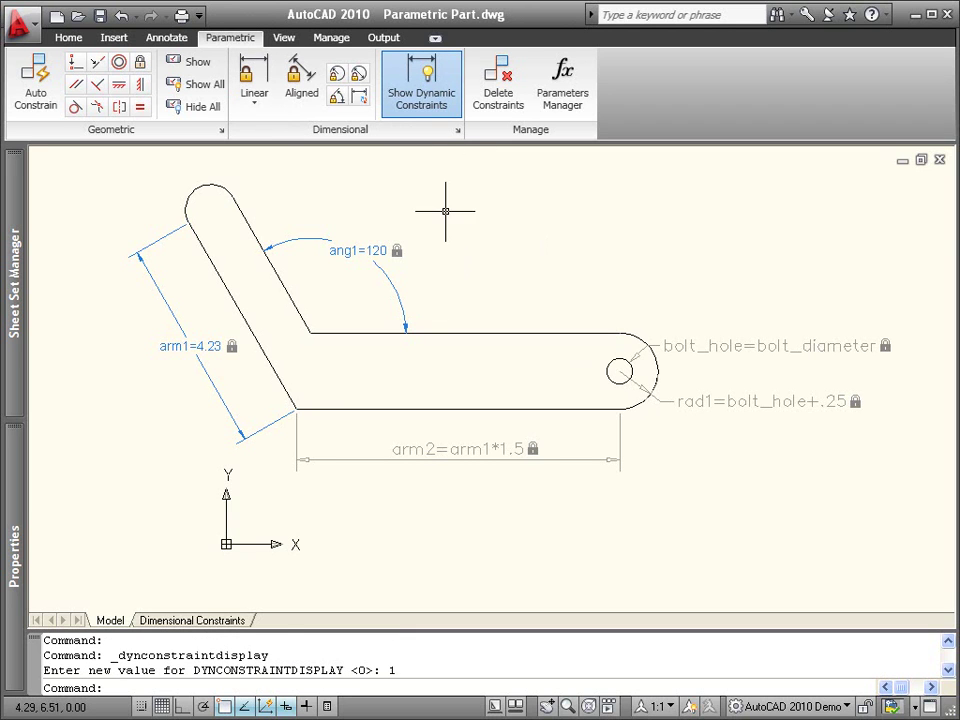
In Constraint Settings, set the Dimension name format to Value
left_click(458, 130)
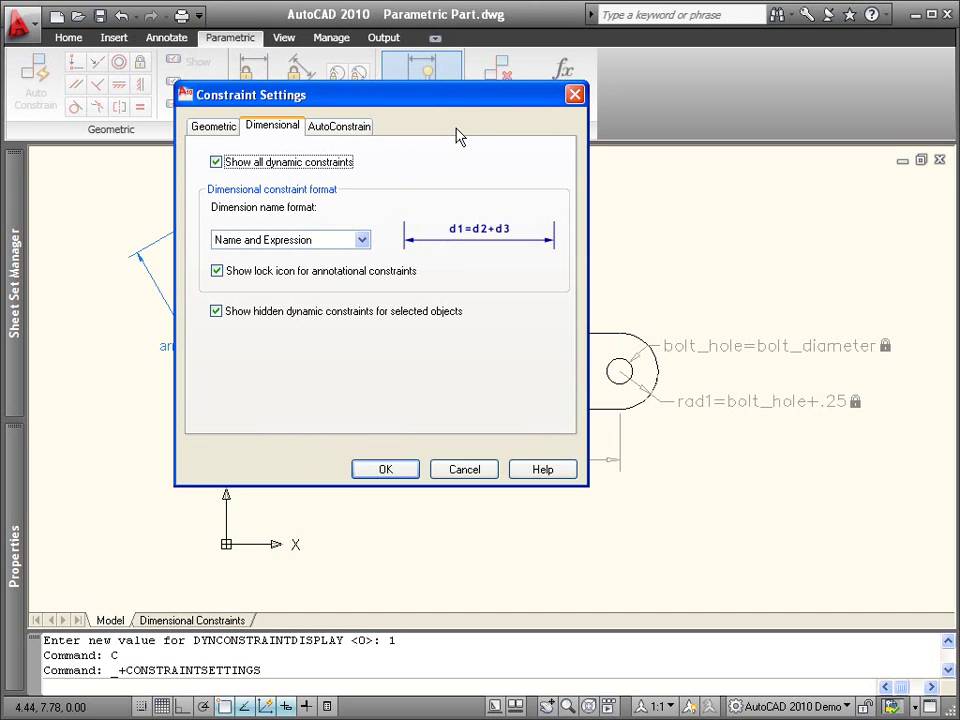
left_click(362, 241)
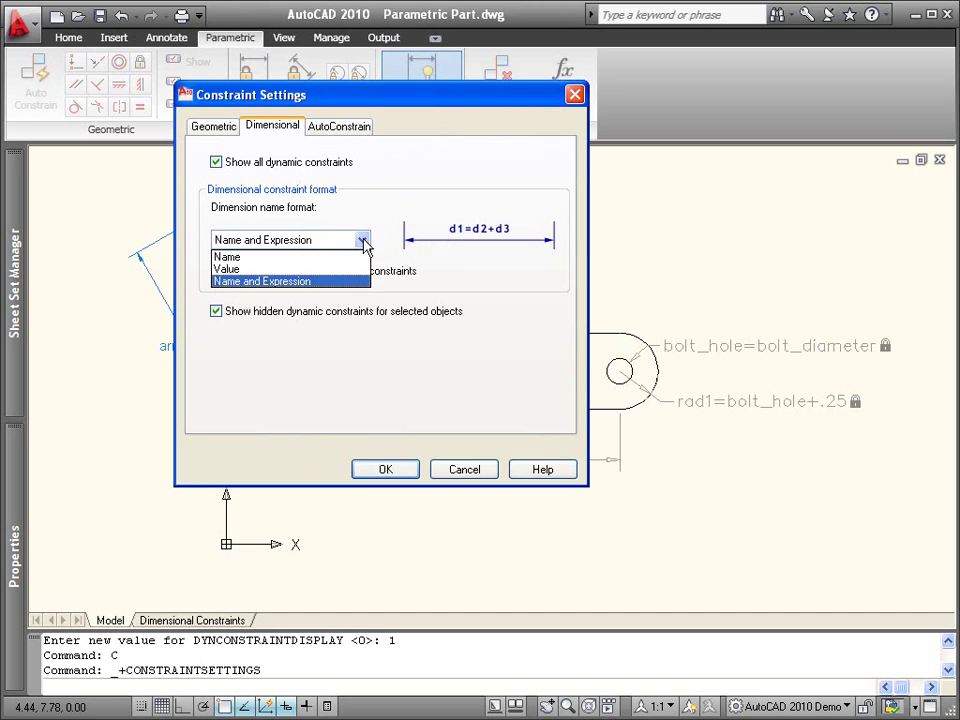
left_click(262, 269)
left_click(402, 470)
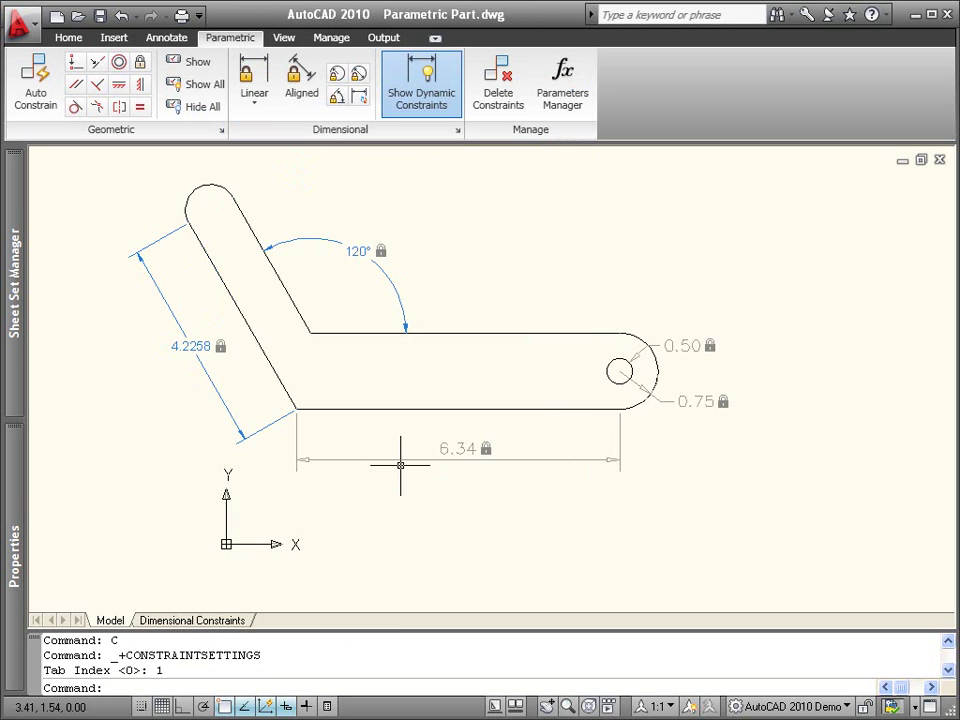